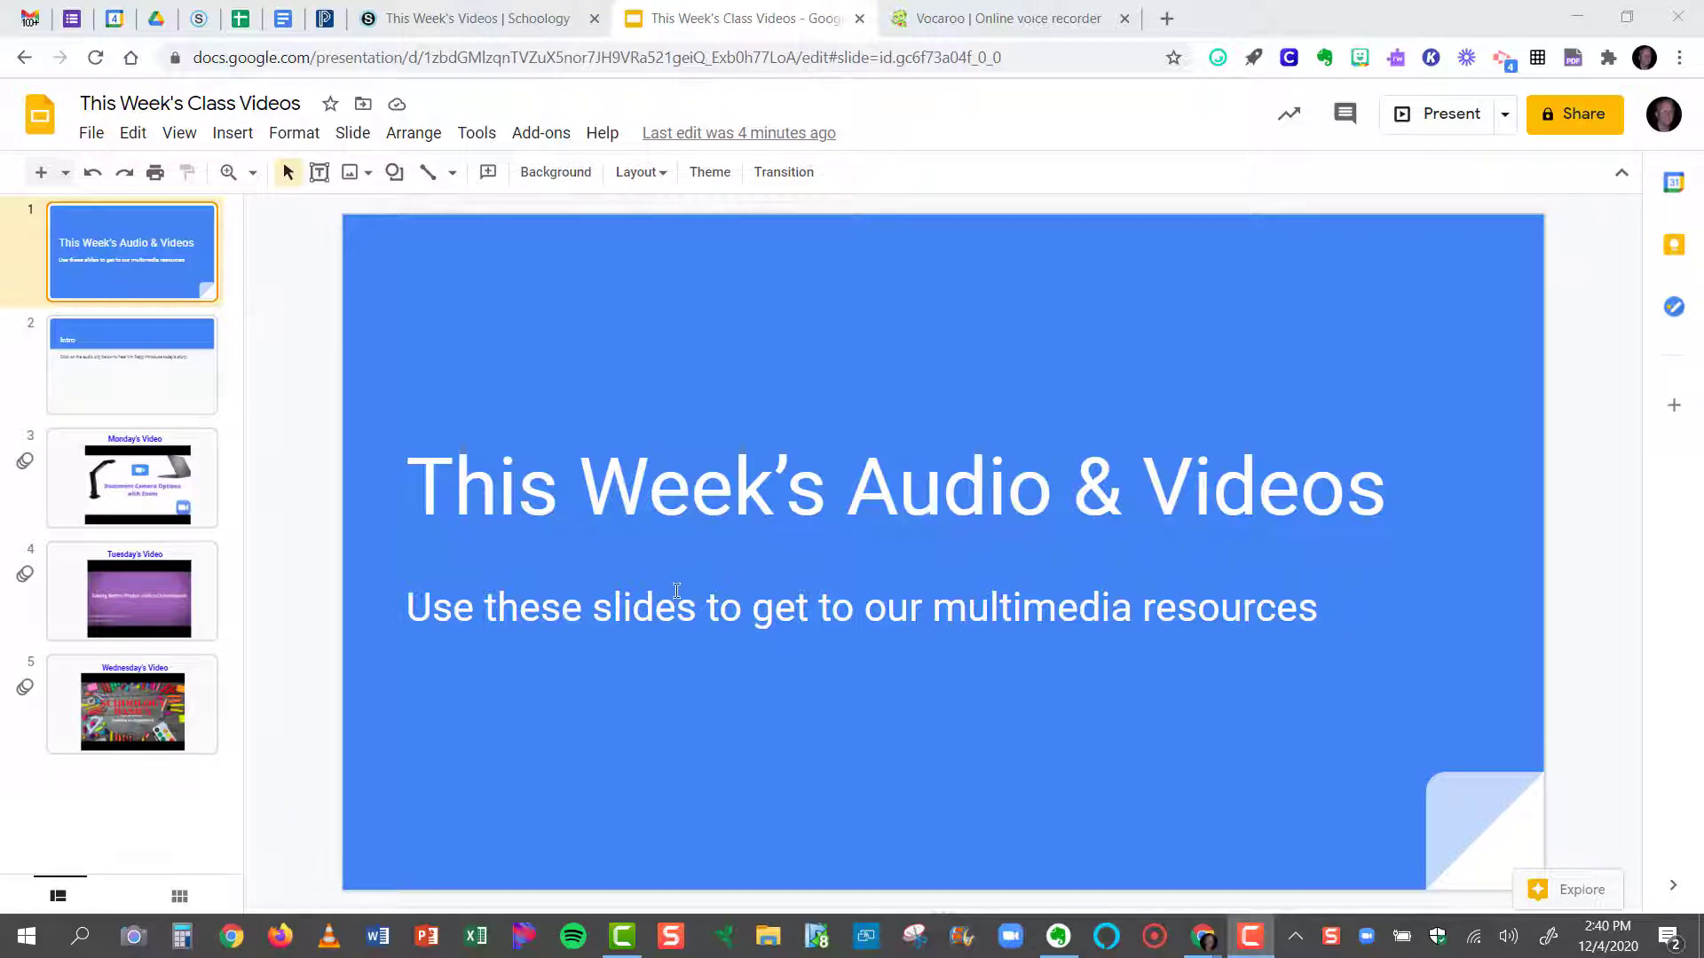
# Open the Intro slide (slide 2) and place the cursor on the empty line below the instruction.
pyautogui.click(140, 386)
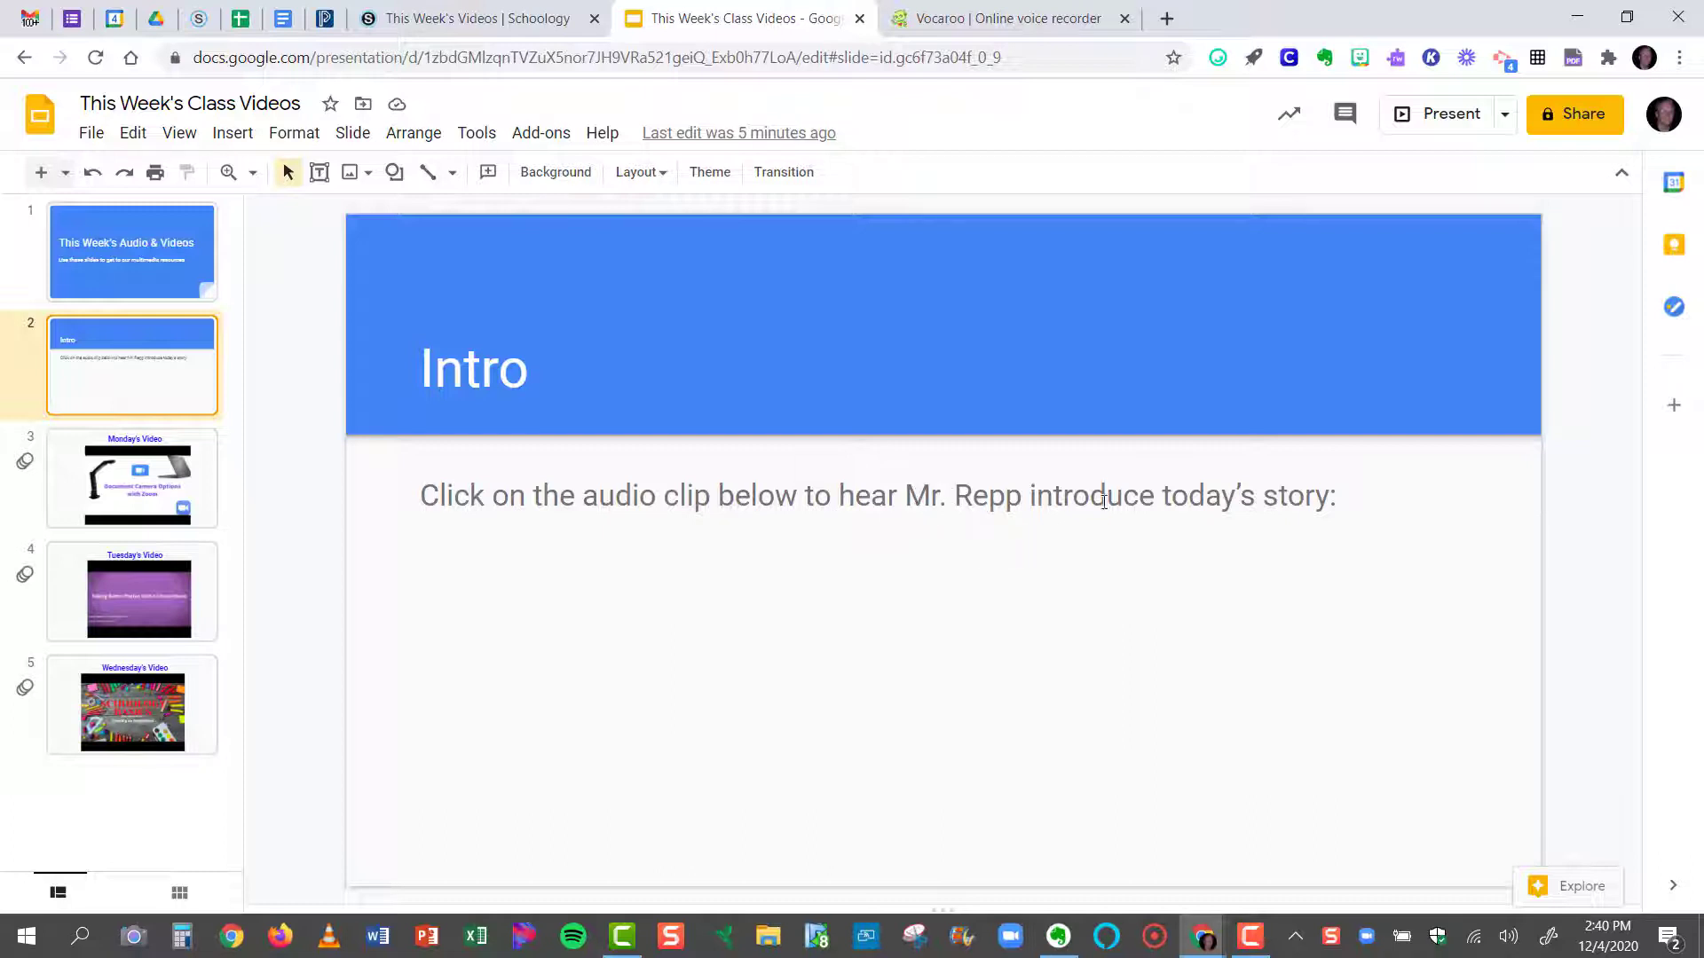
pyautogui.click(1274, 572)
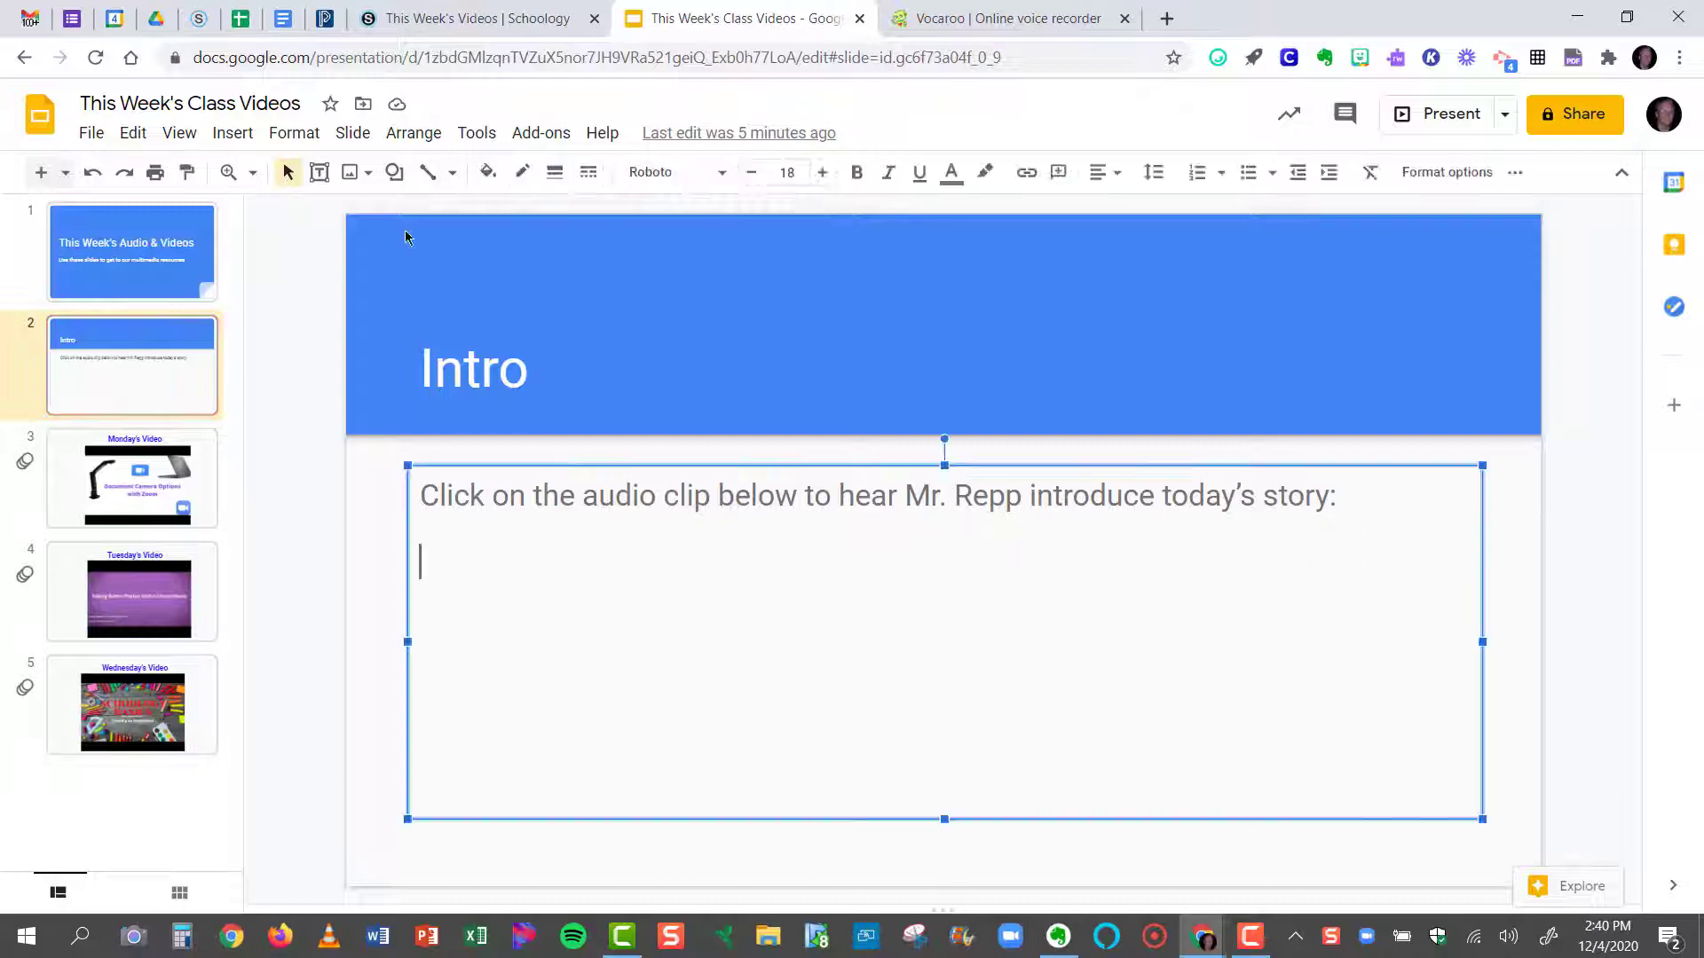
# In Vocaroo, record an 8-second spoken introduction for the slide's audio clip.
pyautogui.click(948, 18)
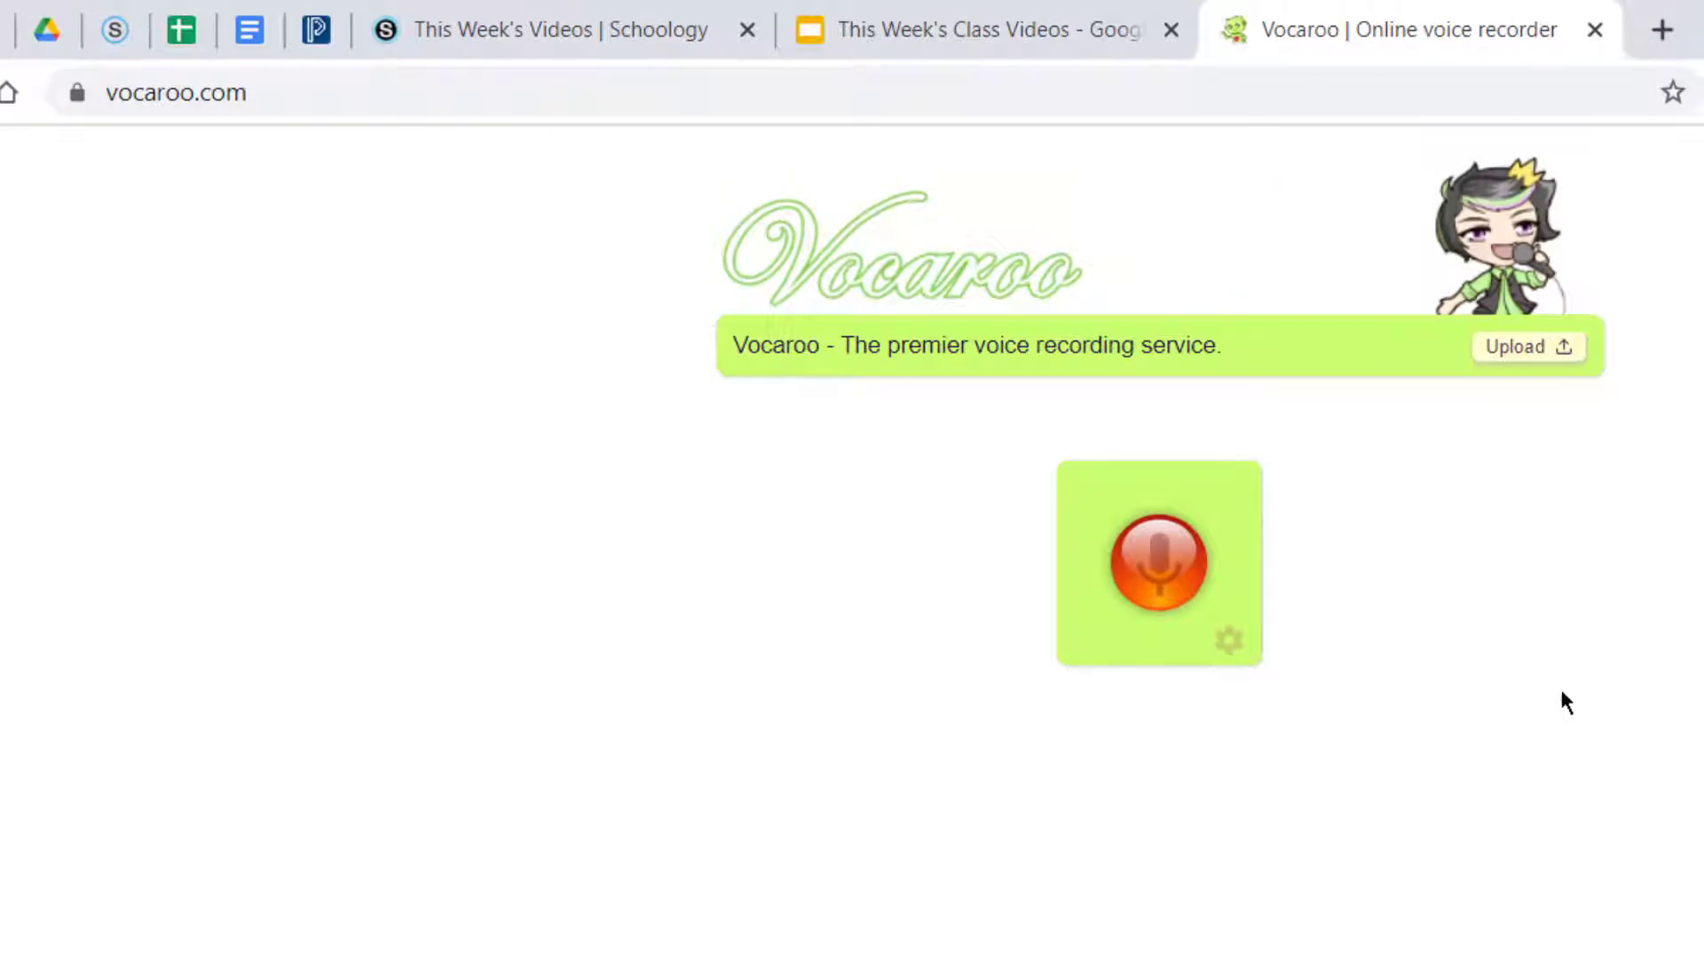
pyautogui.click(336, 99)
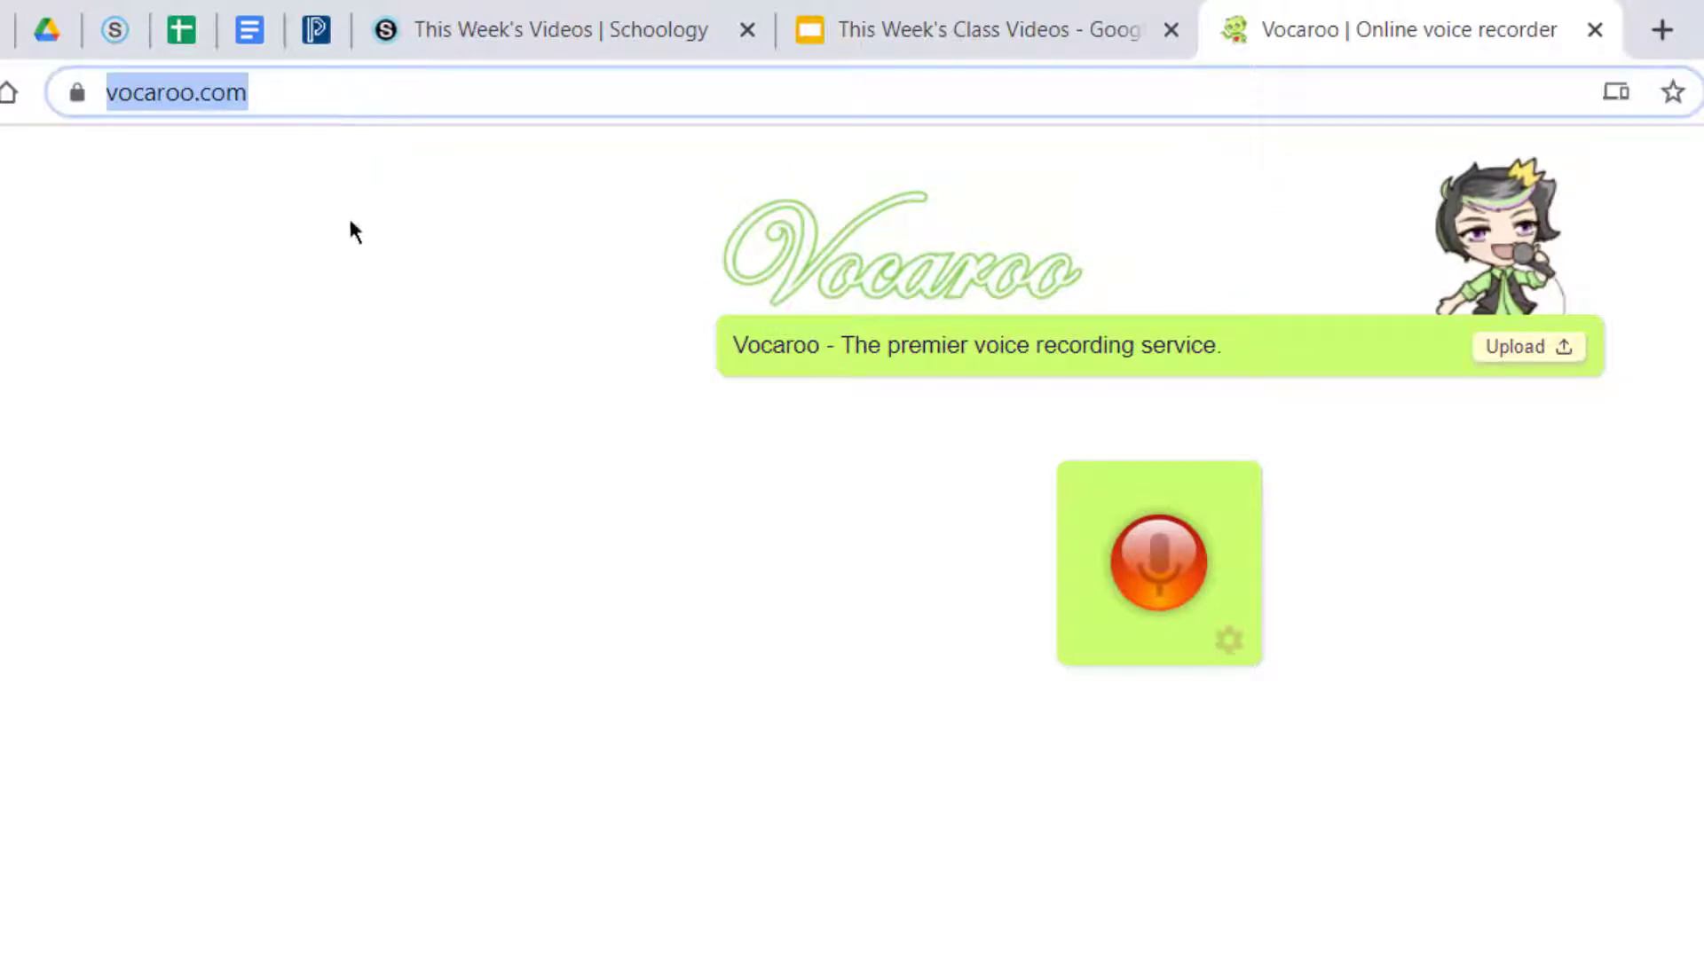
pyautogui.click(820, 582)
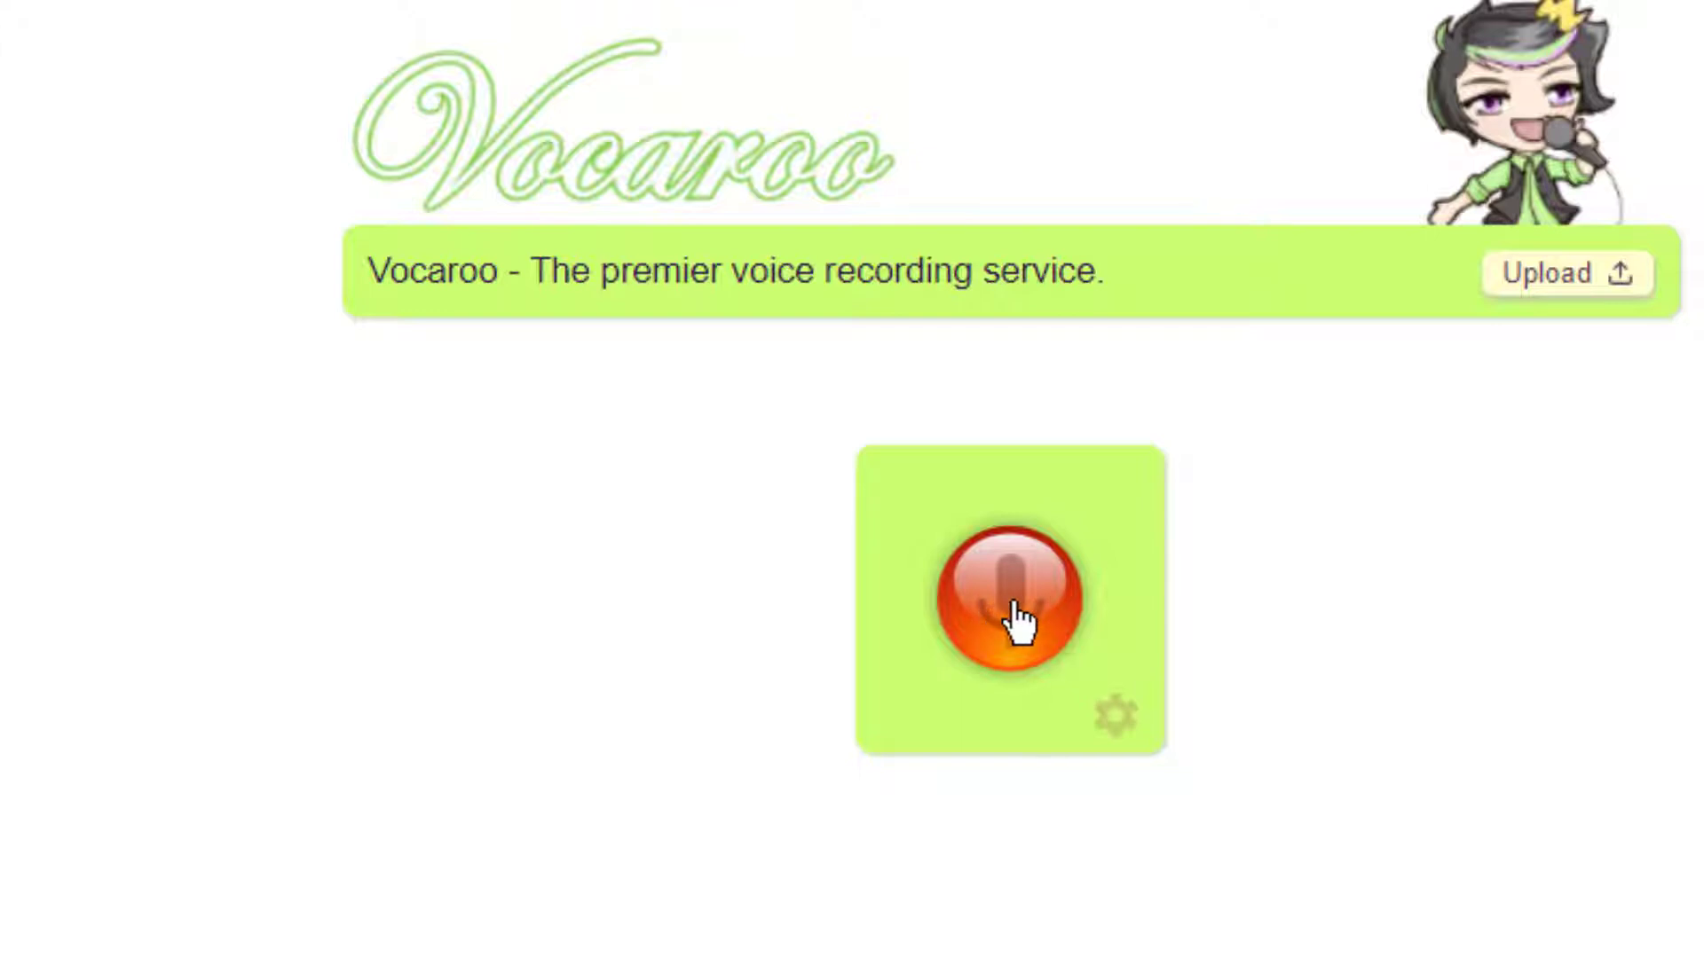
pyautogui.click(1019, 621)
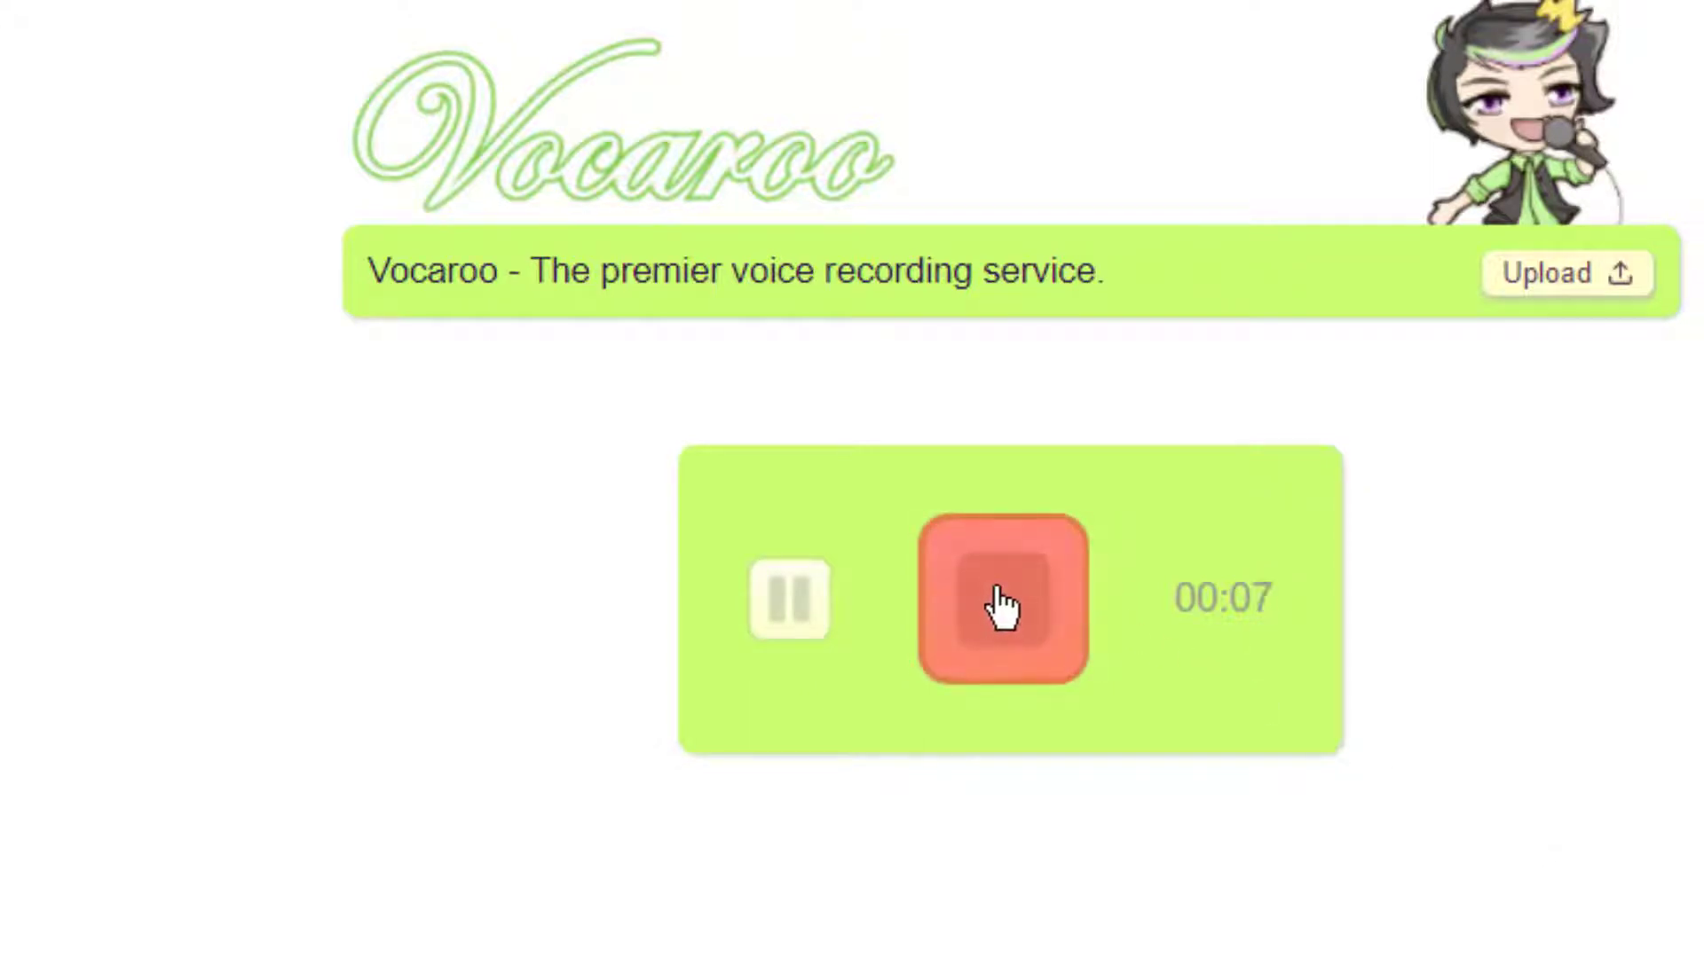
pyautogui.click(1030, 621)
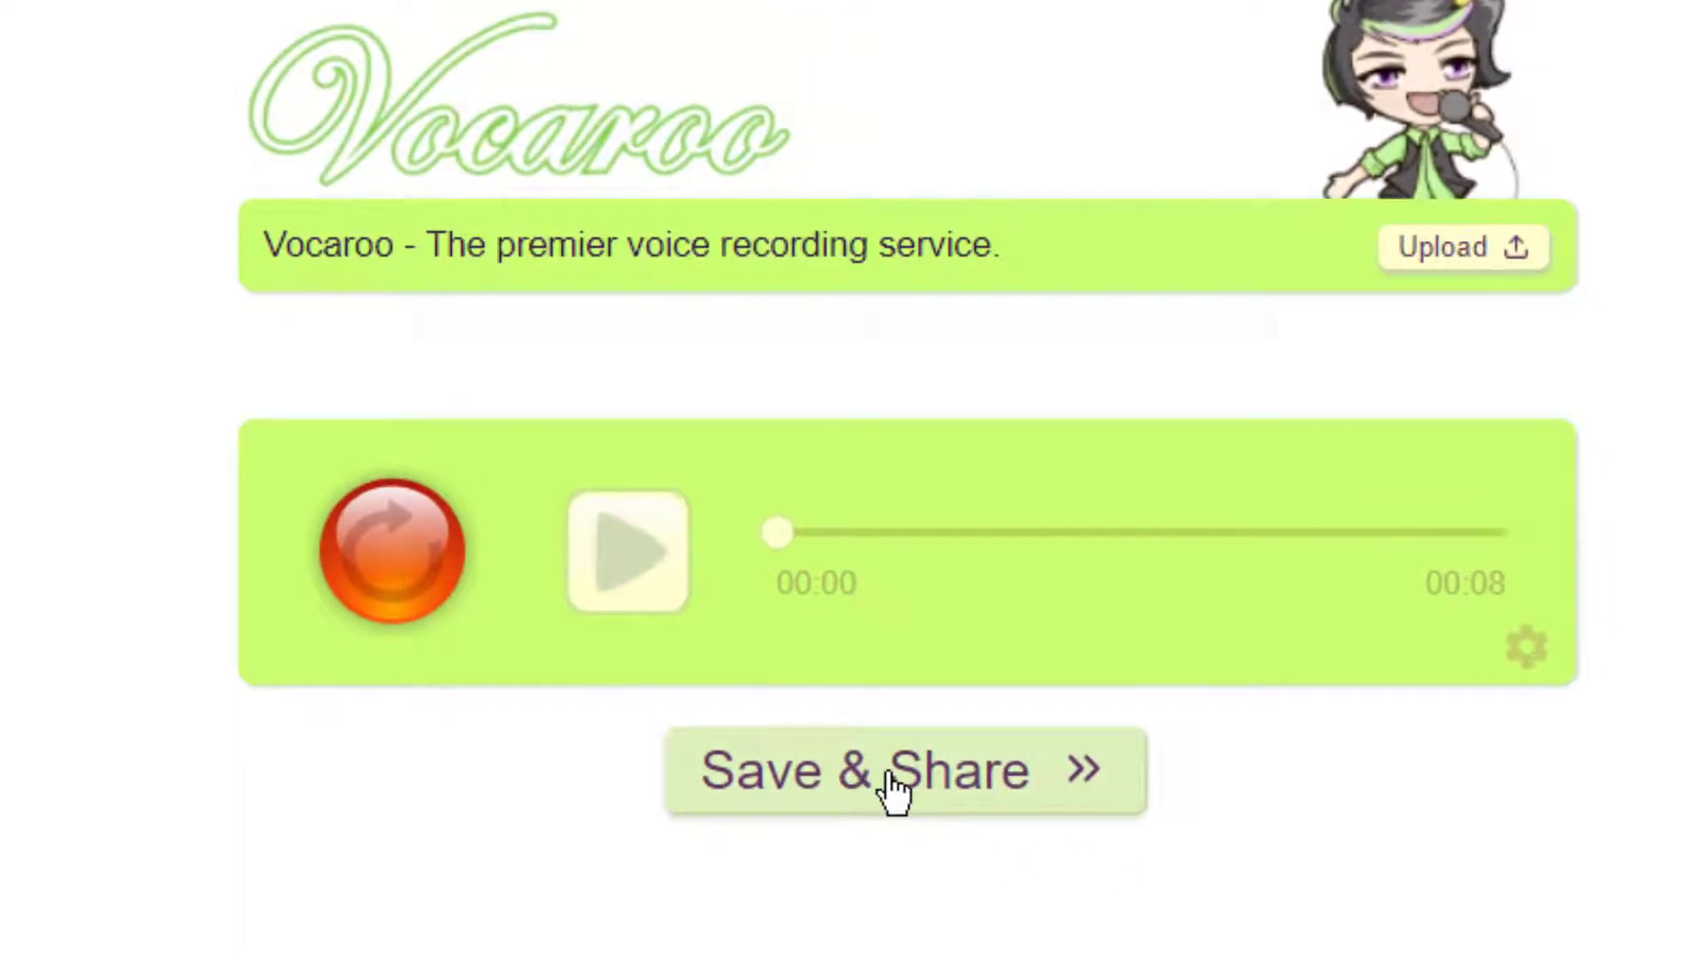
# Save the recording with a share link and download its MP3 to the Desktop under the teacher's introduction name.
pyautogui.click(892, 777)
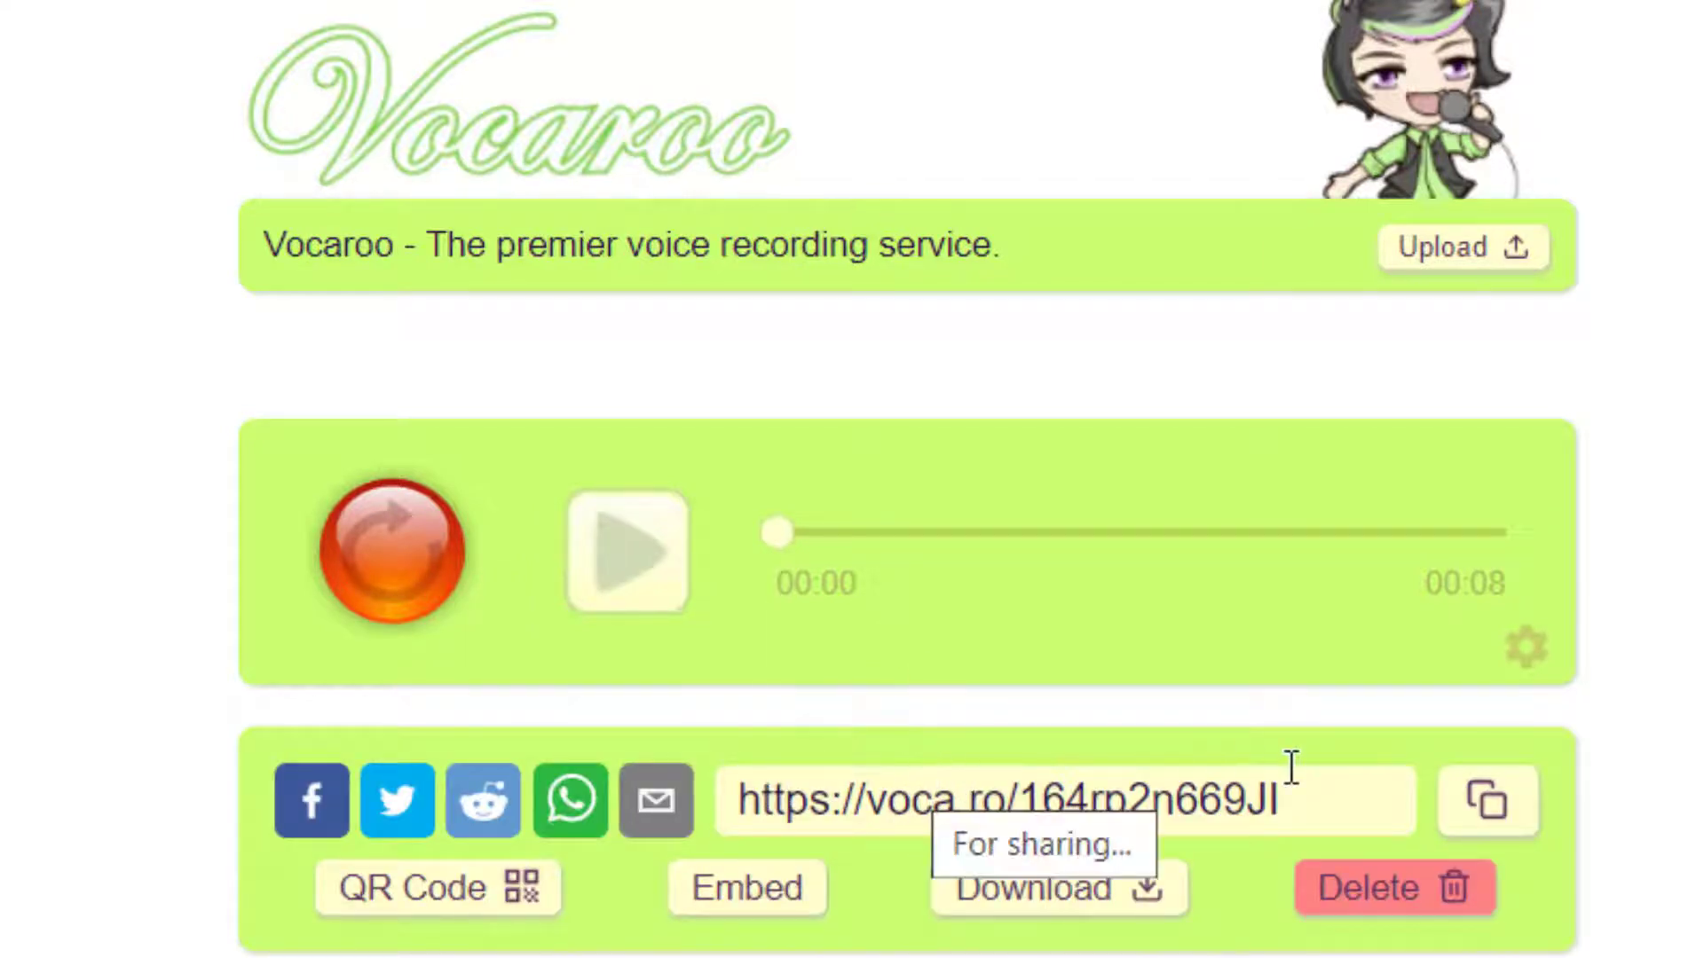
pyautogui.click(1347, 789)
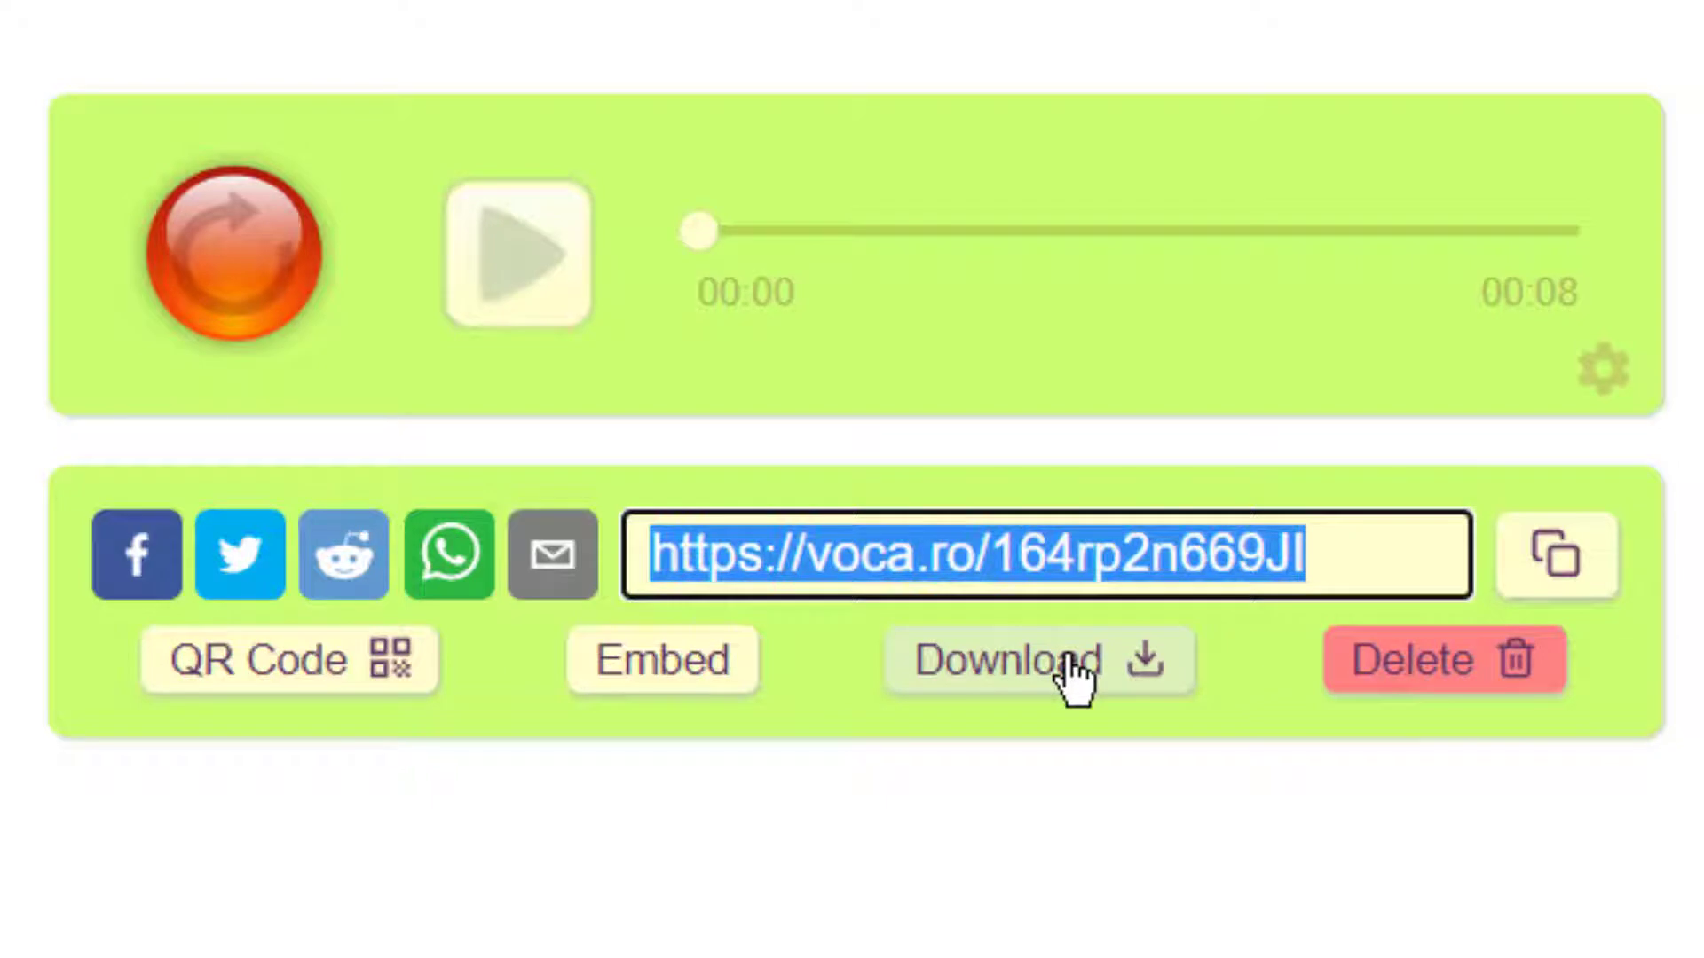
pyautogui.click(1023, 672)
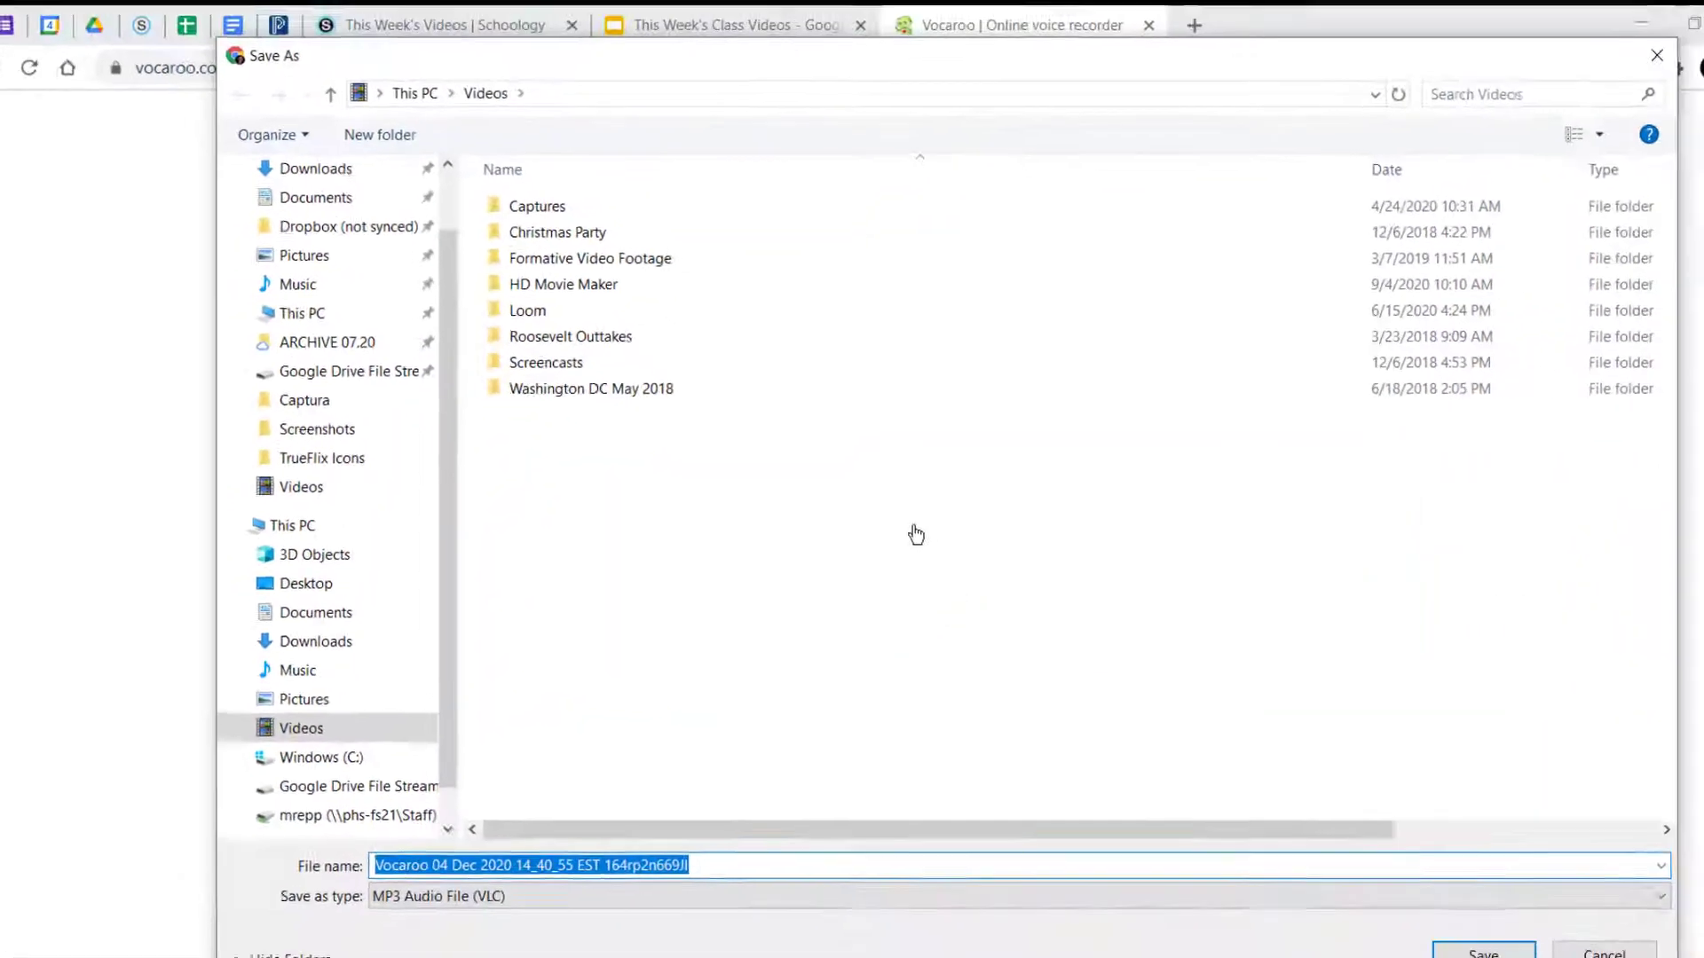
pyautogui.write('Mr')
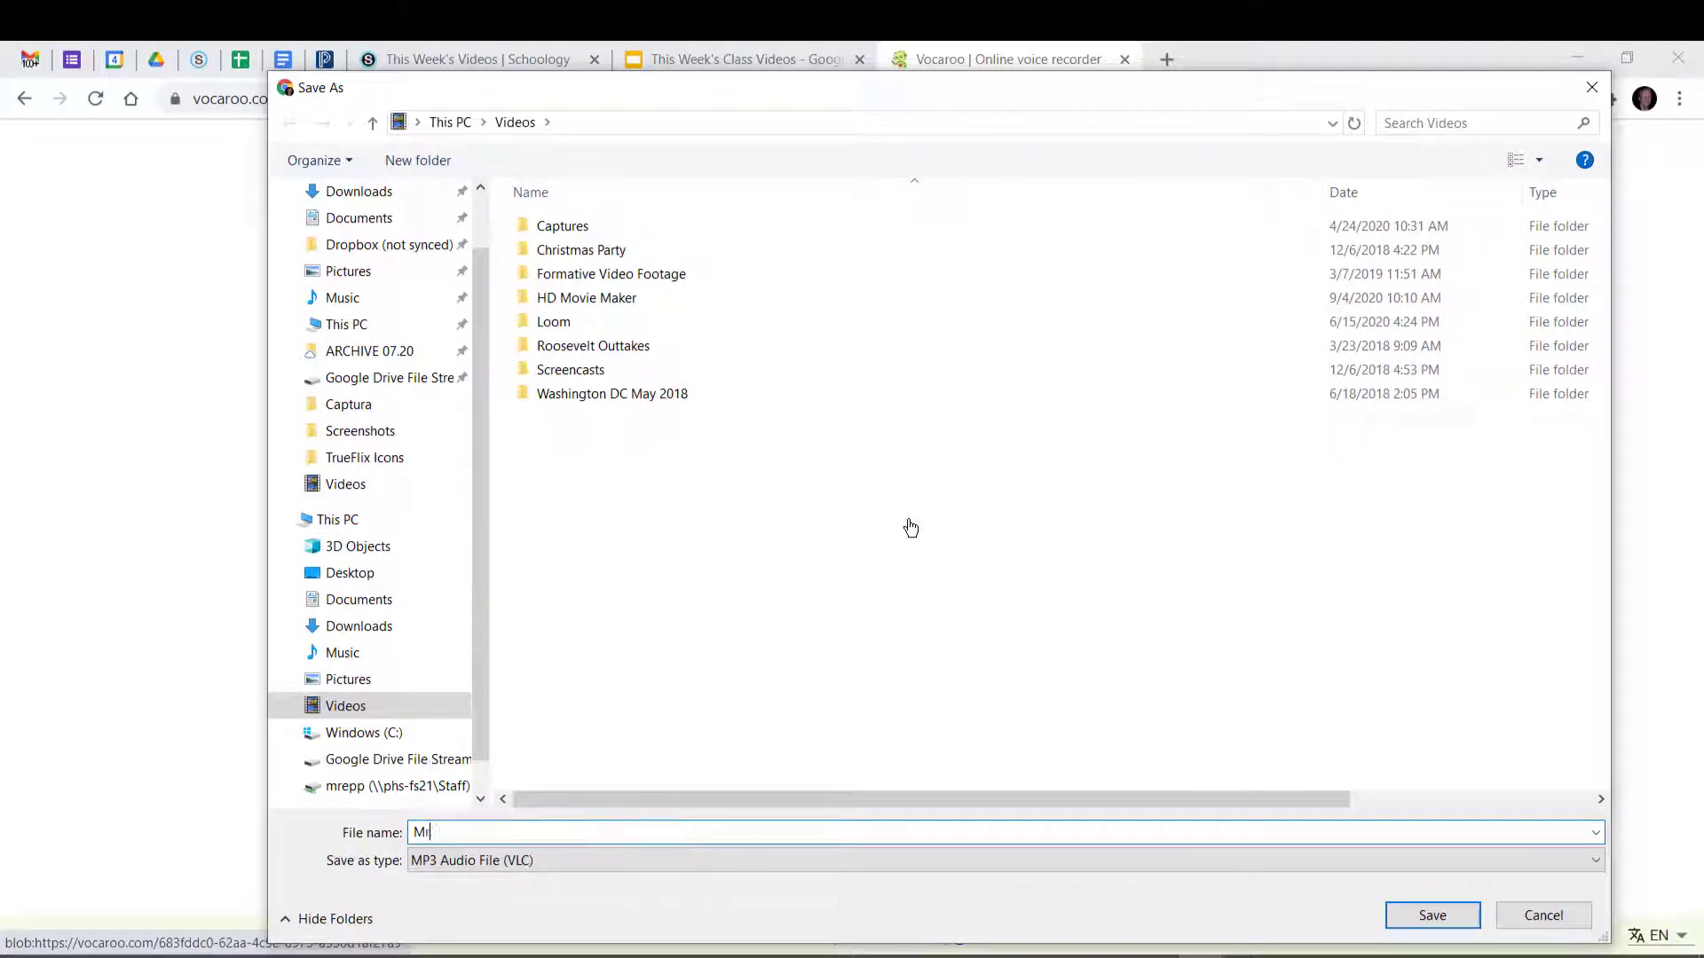
pyautogui.write('. Repp Introduction')
pyautogui.scroll(1, 400, 247)
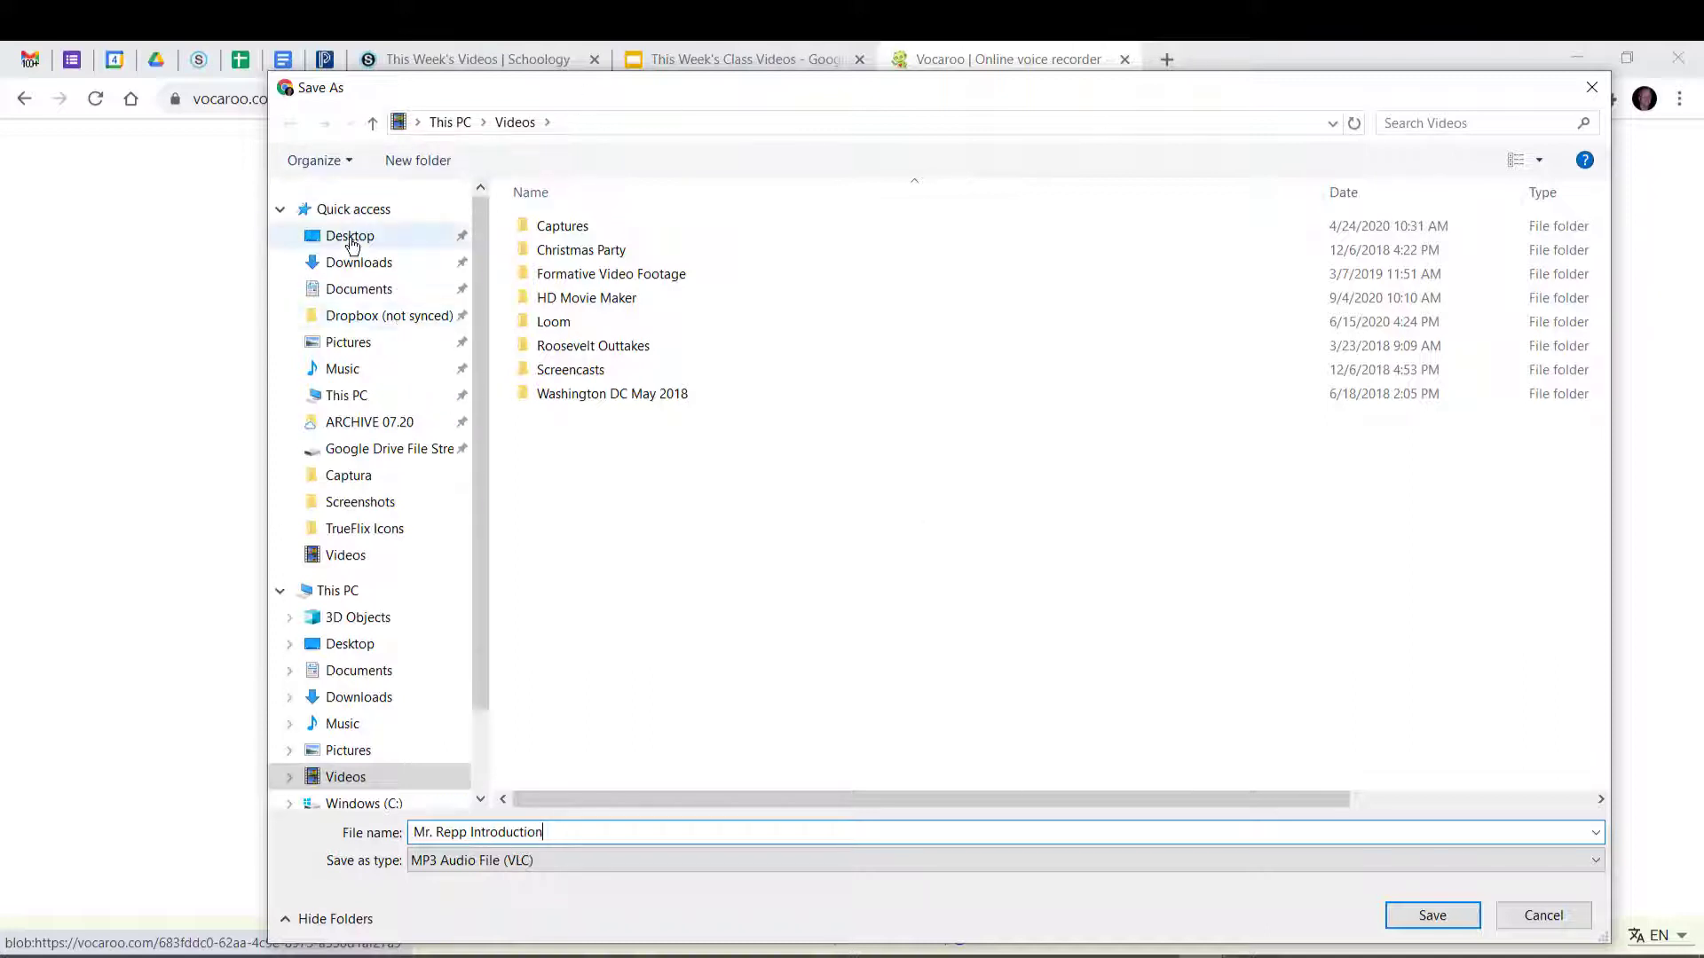
pyautogui.click(350, 236)
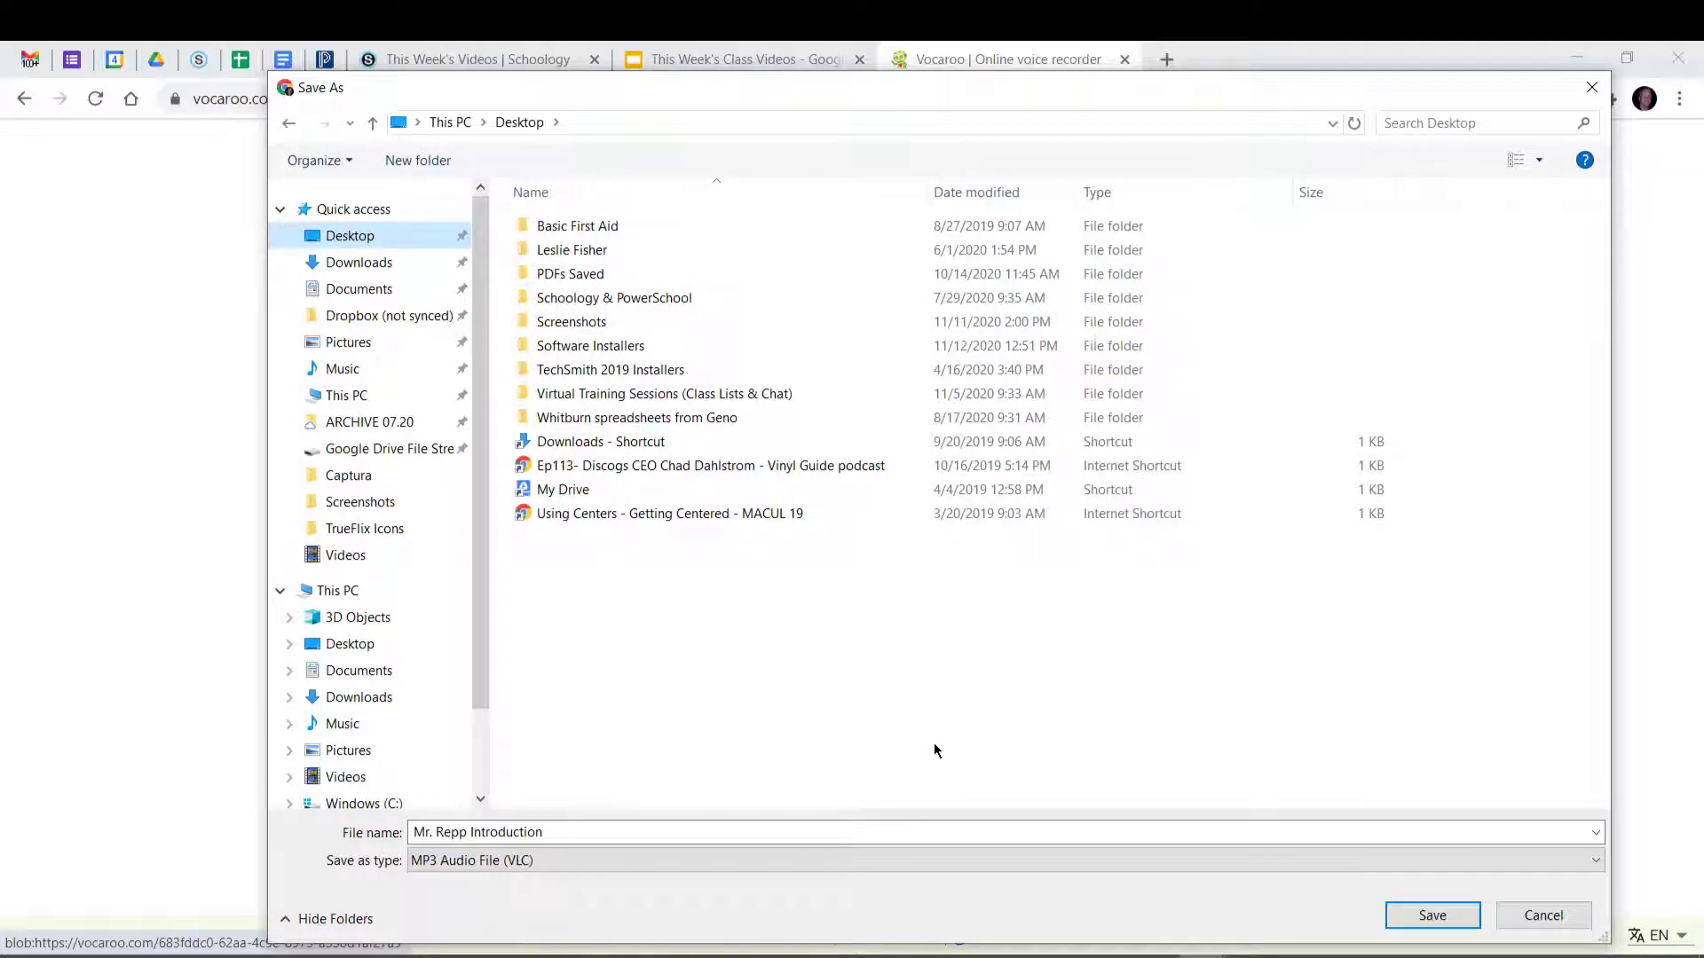
# Finish saving the MP3 to the Desktop, then open the Audio Files folder in My Drive.
pyautogui.click(1430, 915)
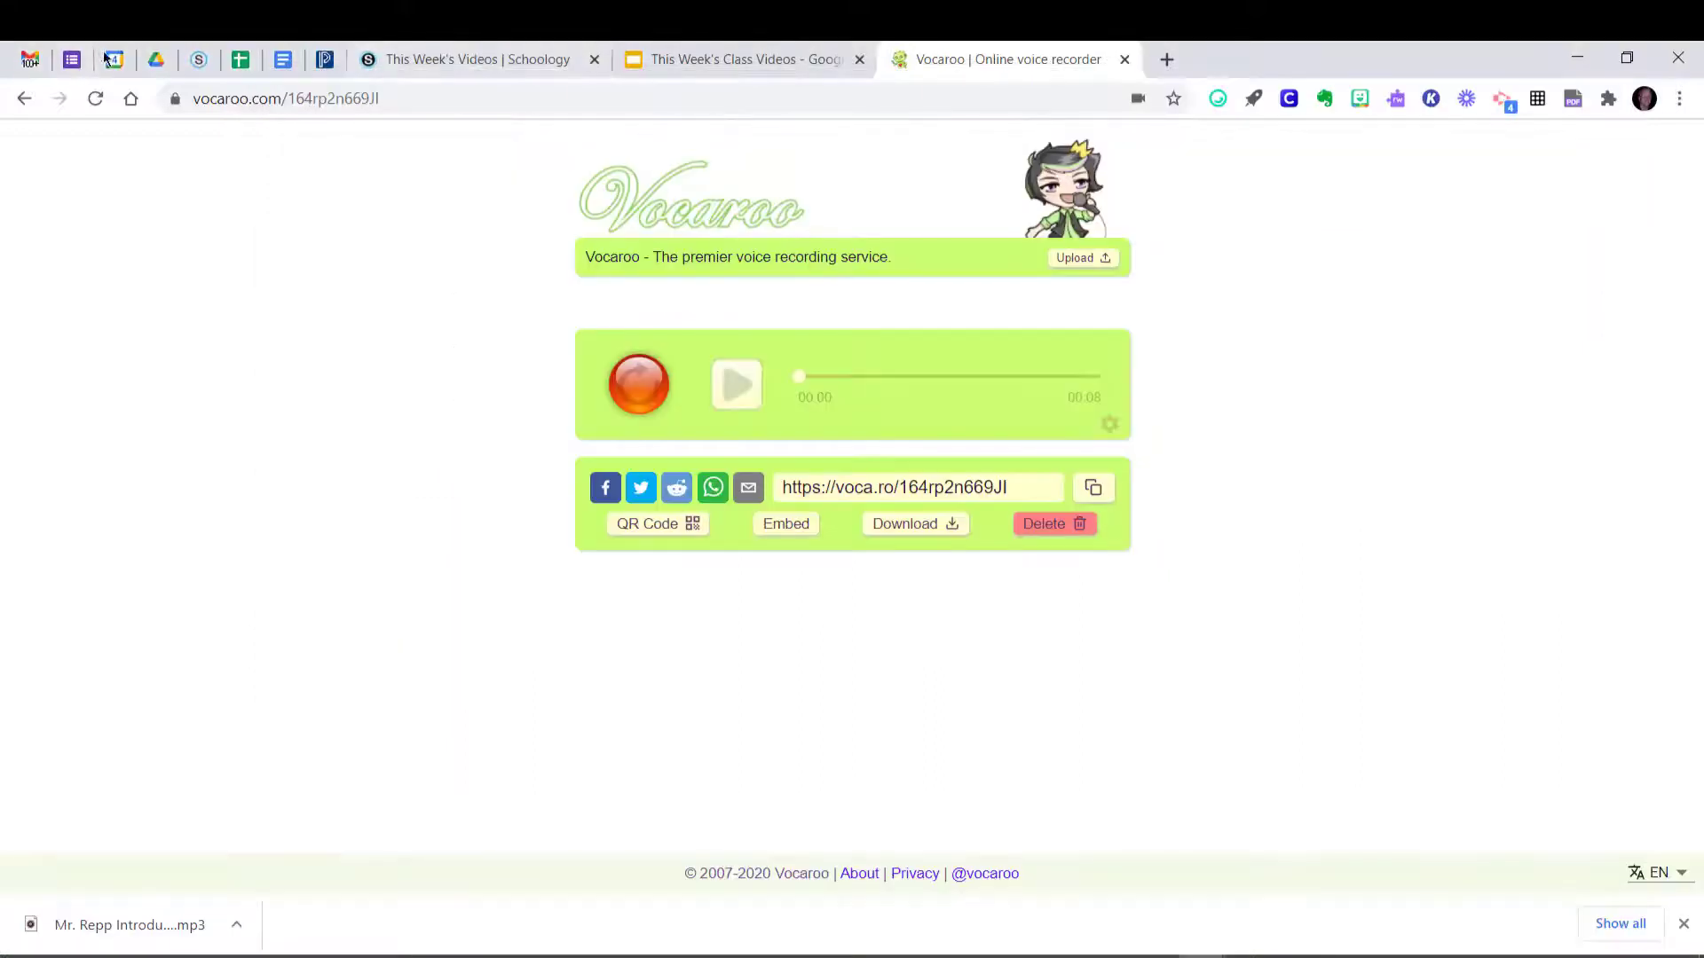
pyautogui.click(155, 60)
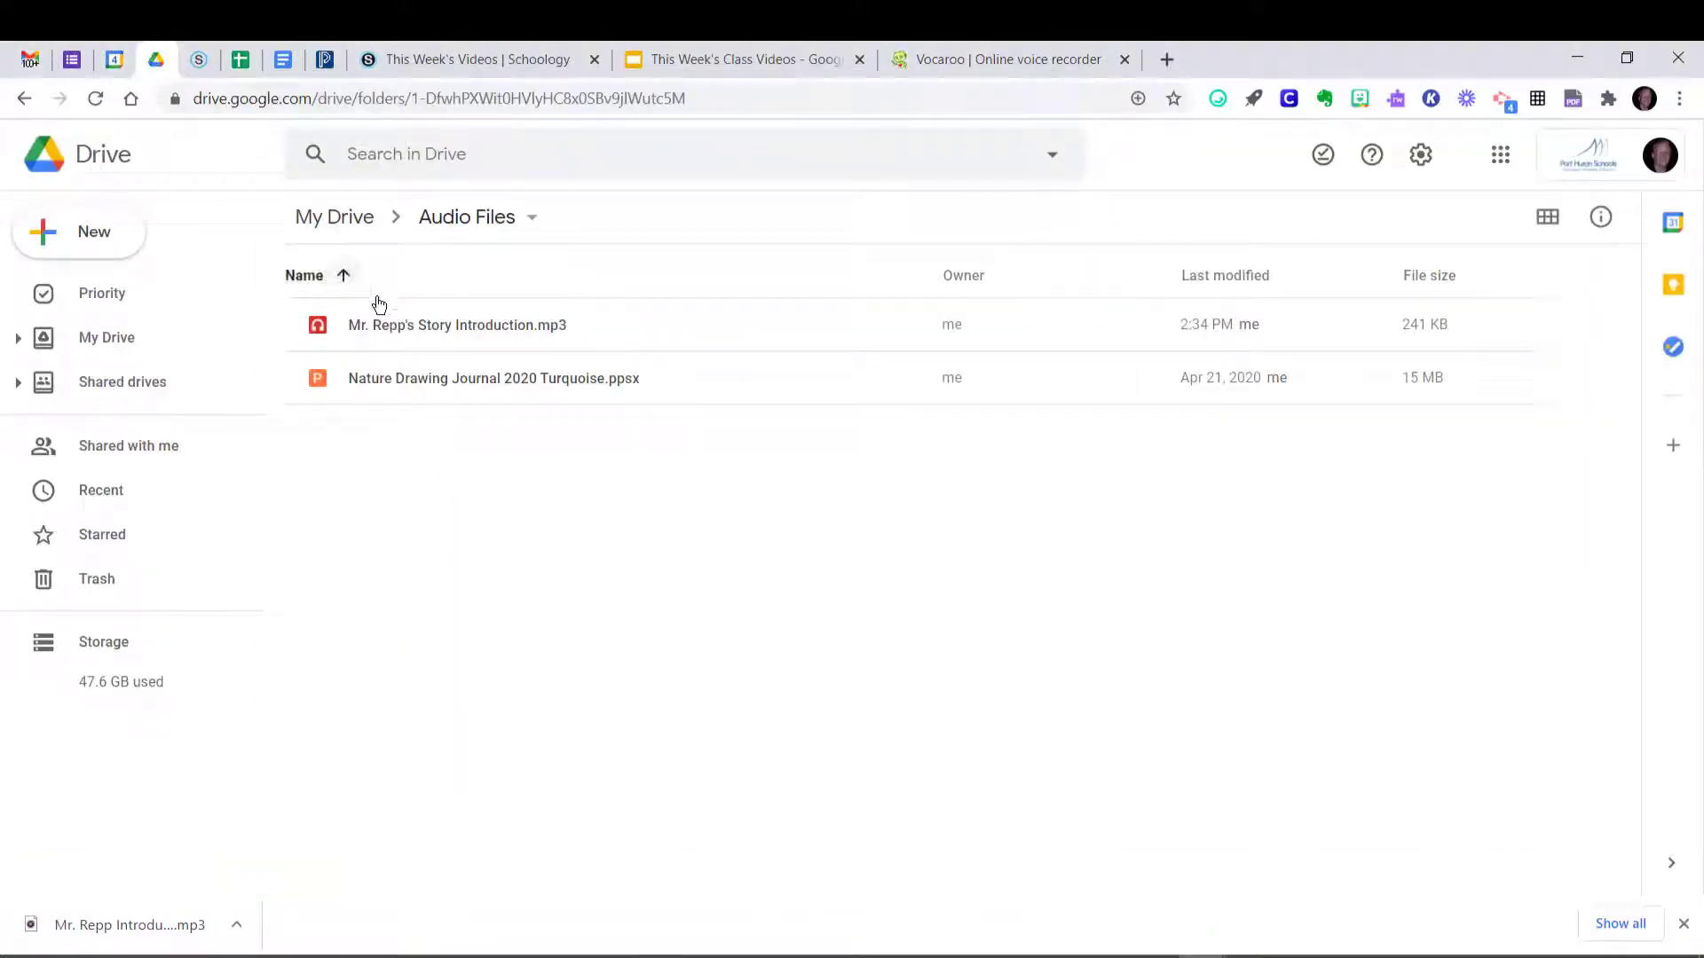
pyautogui.click(334, 216)
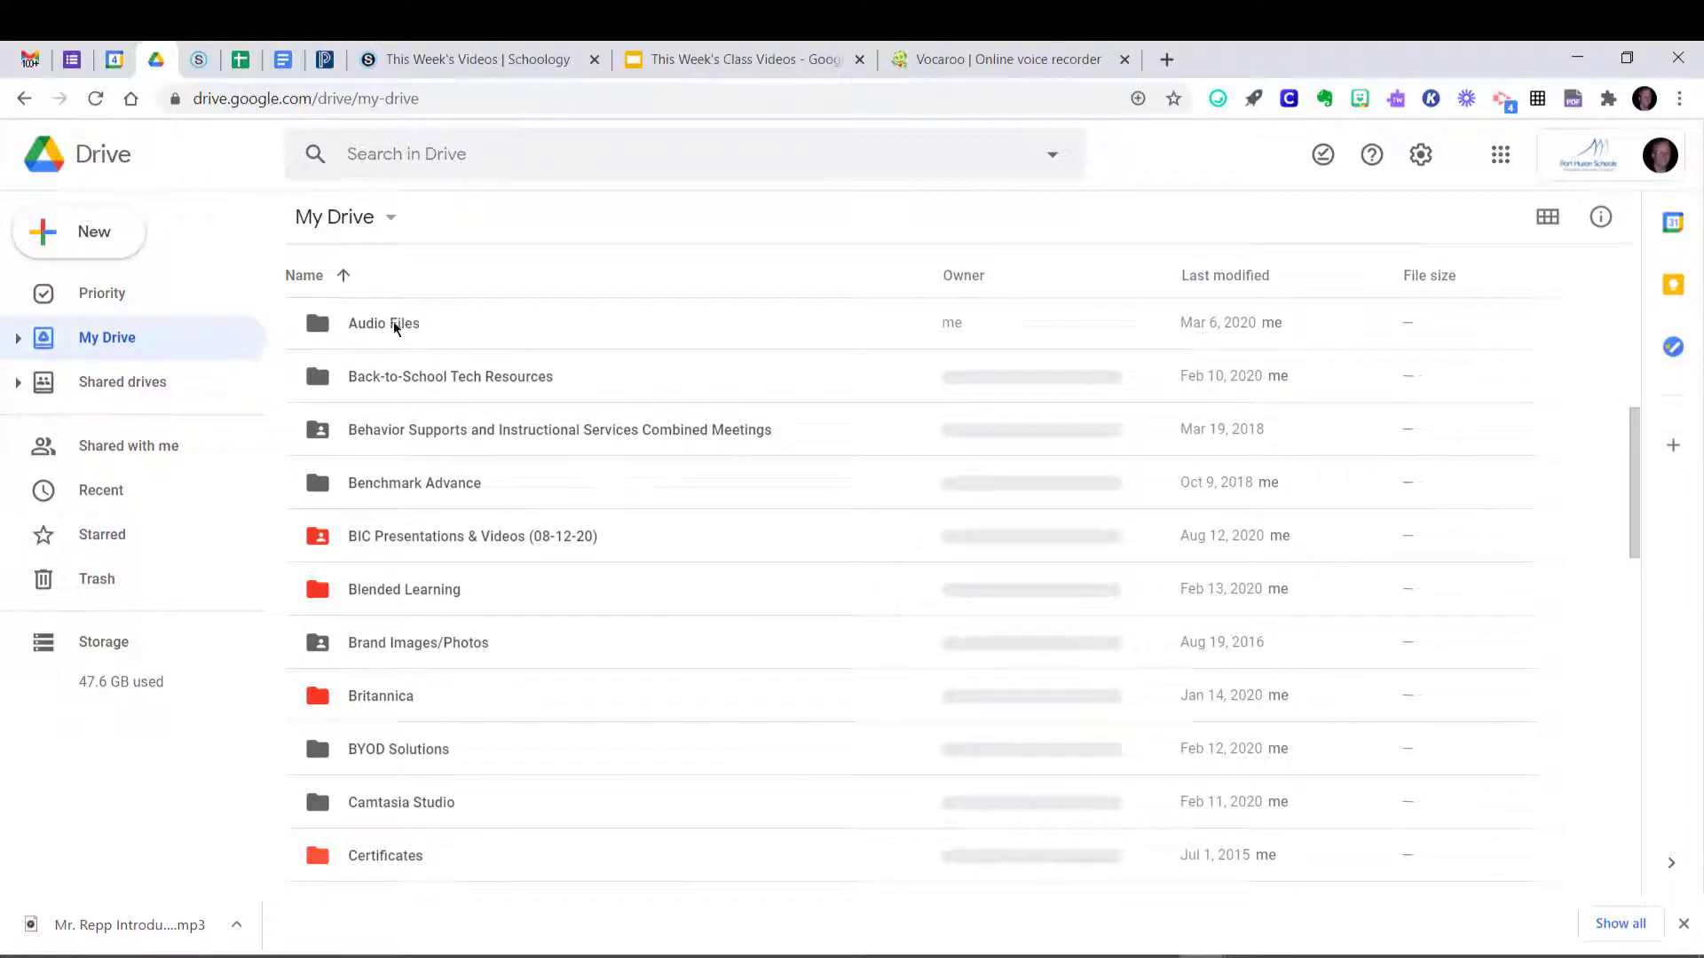
pyautogui.click(369, 326)
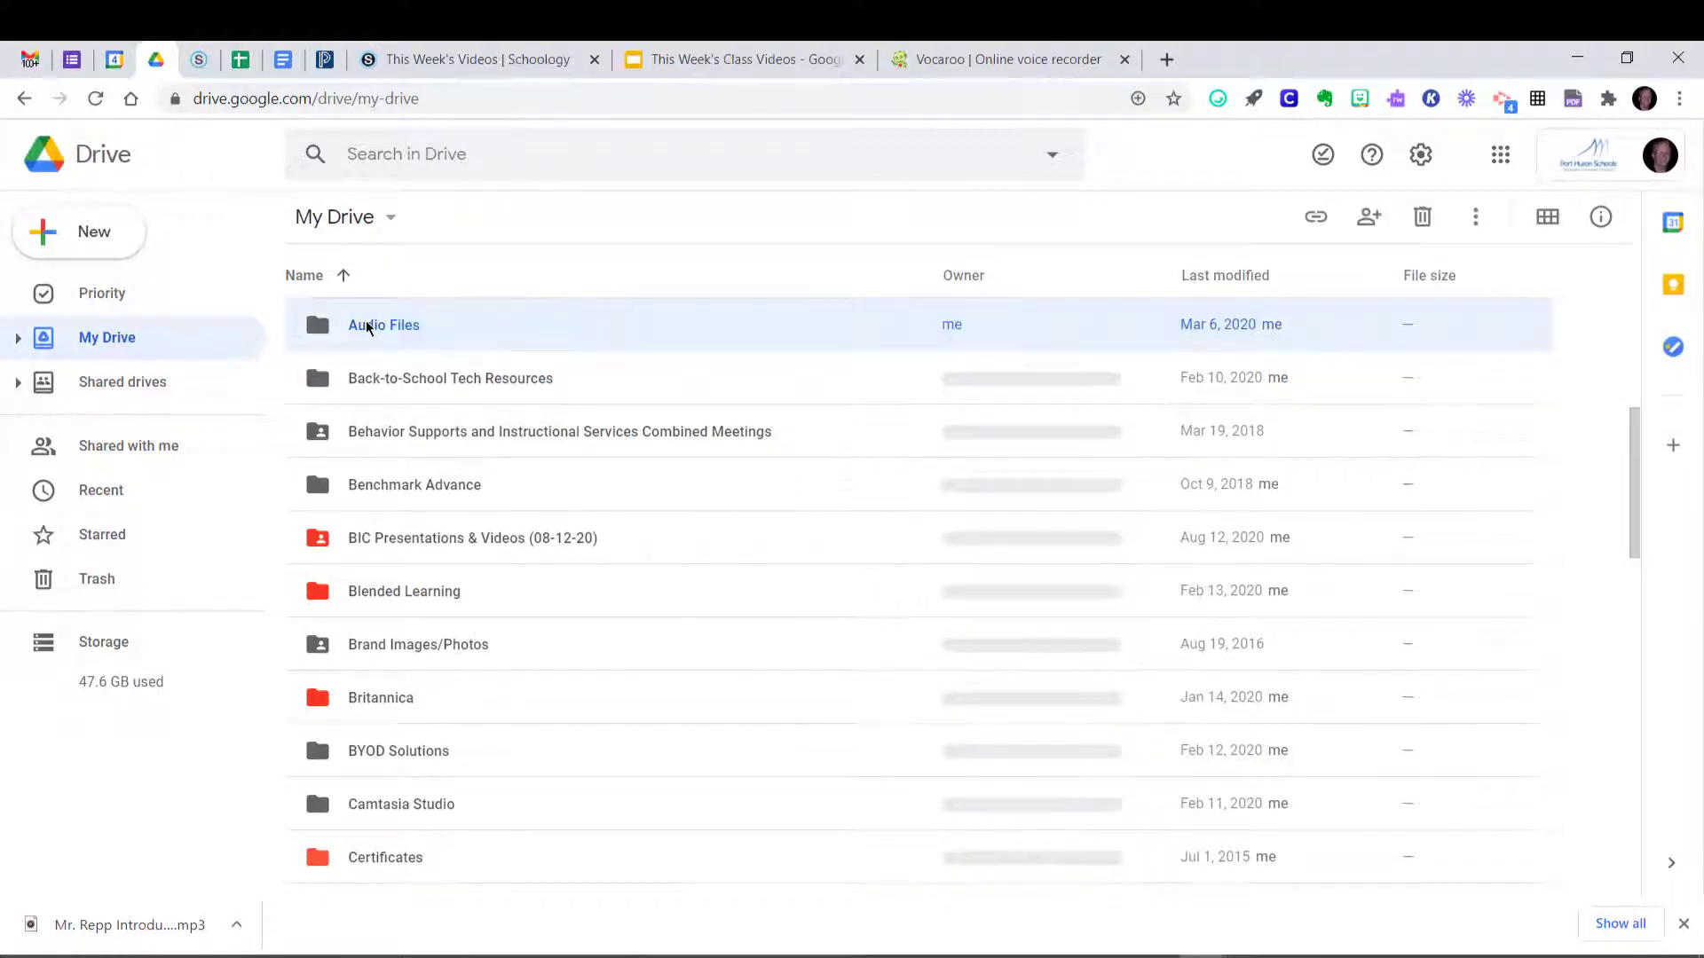
pyautogui.doubleClick(367, 327)
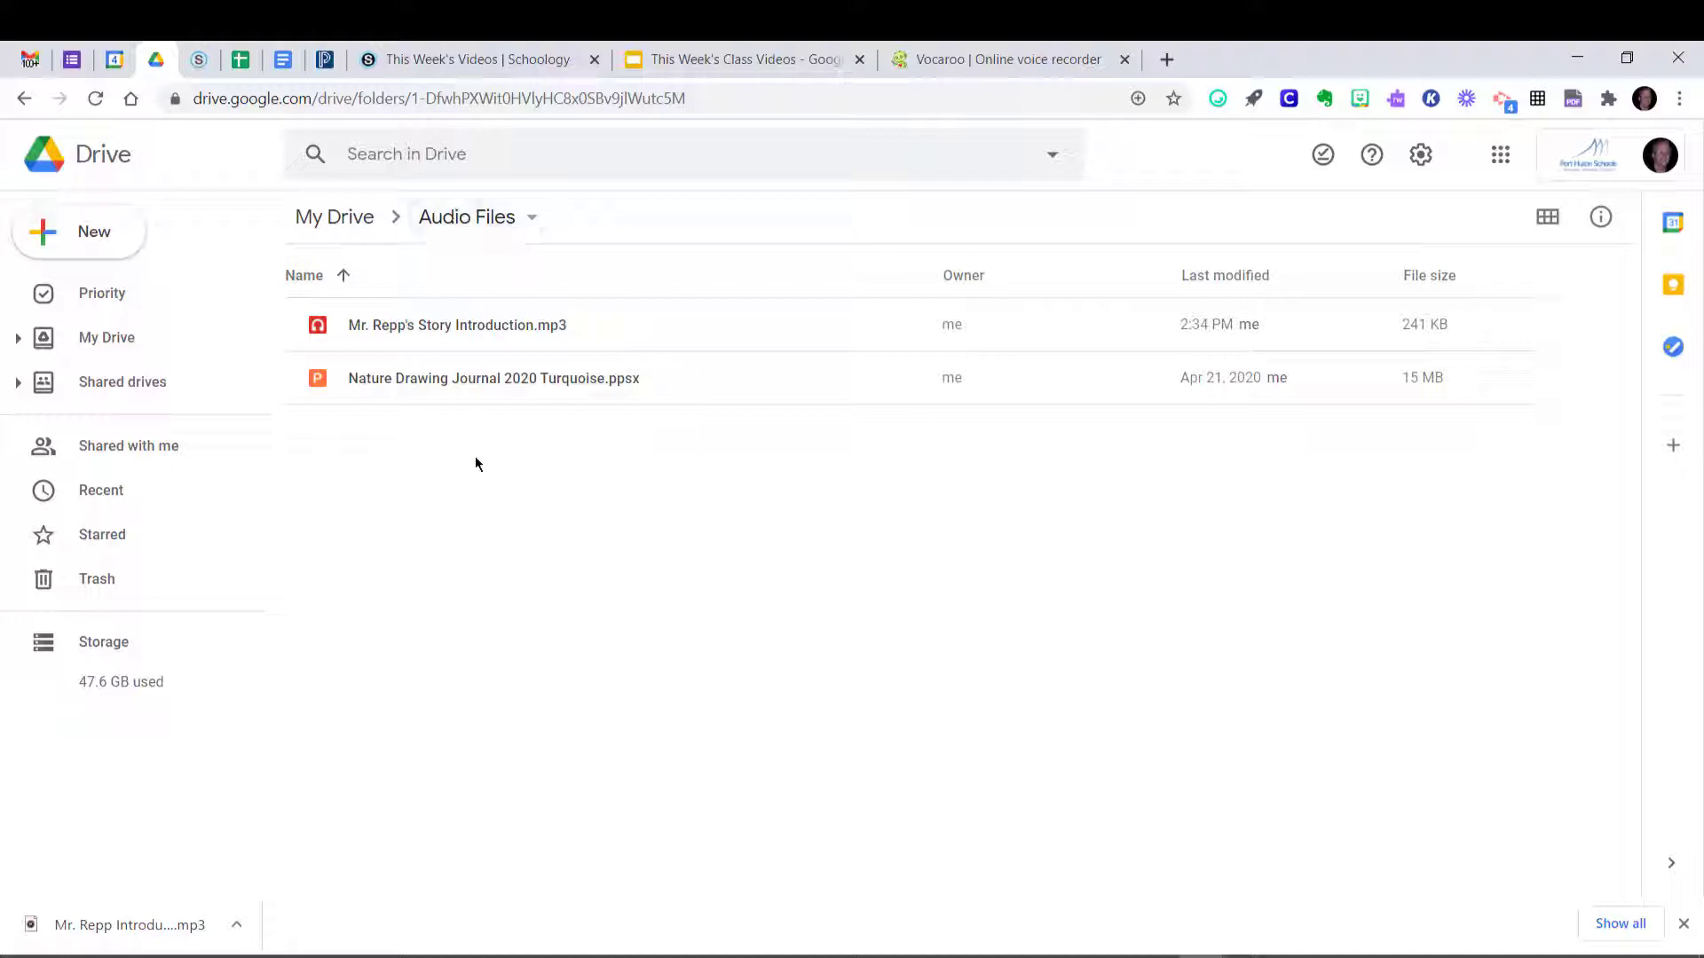
# Upload the introduction MP3 from the Desktop into the Audio Files folder.
pyautogui.click(82, 246)
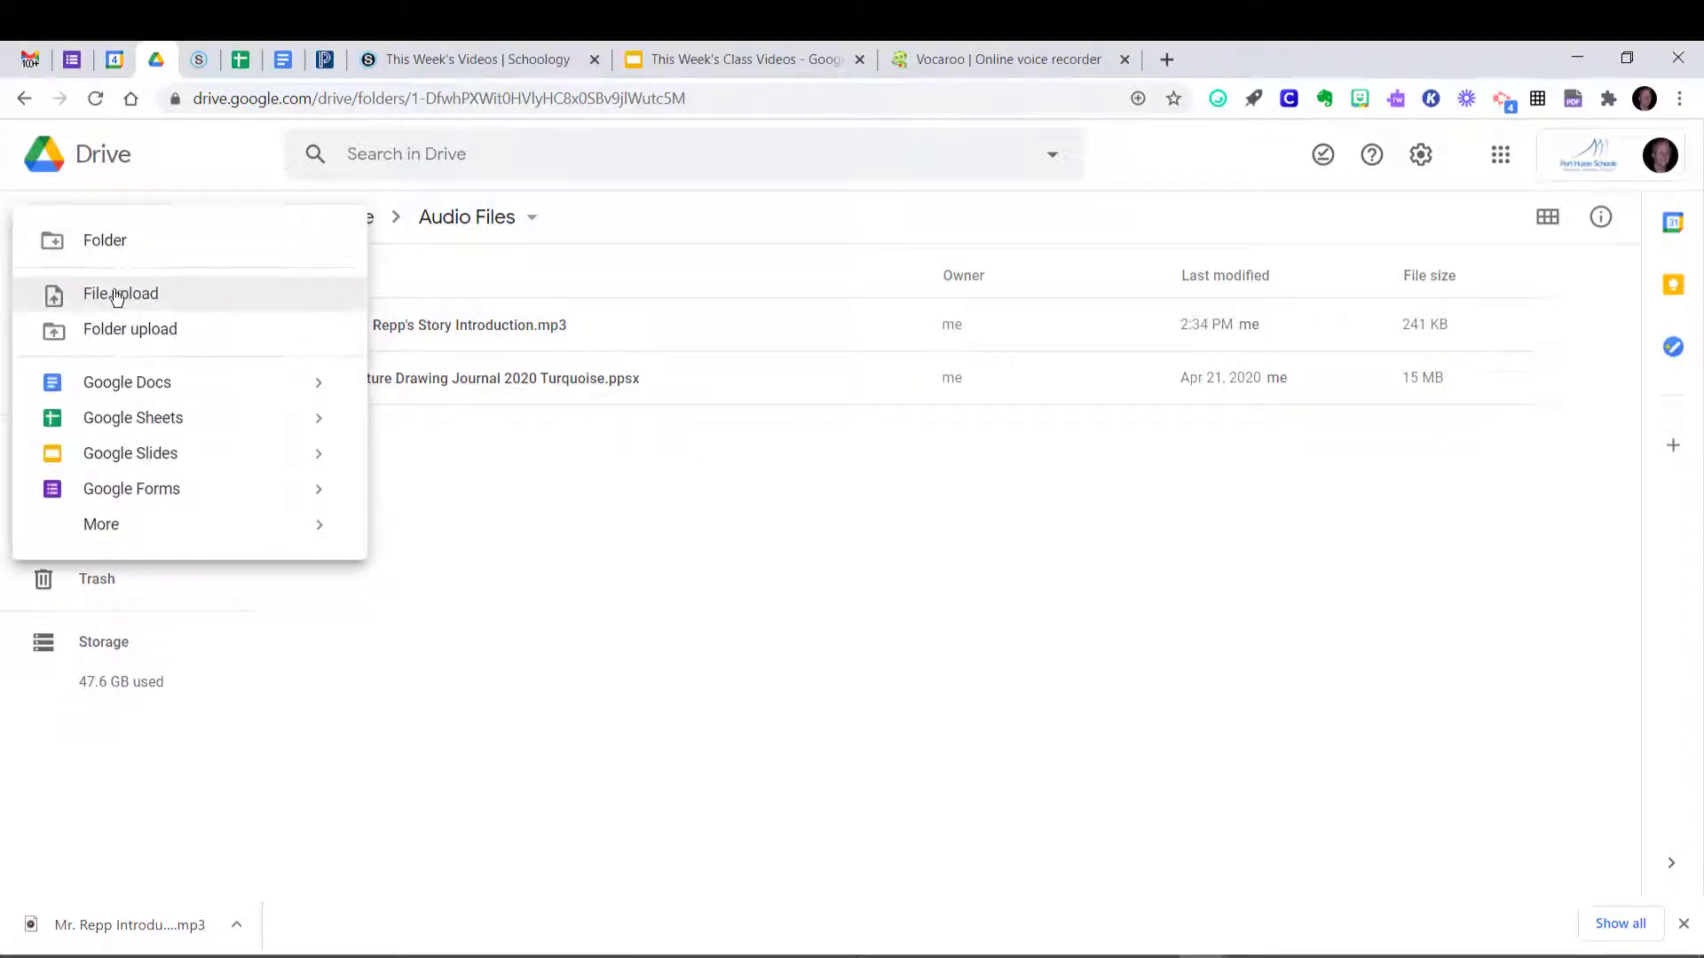
pyautogui.click(150, 294)
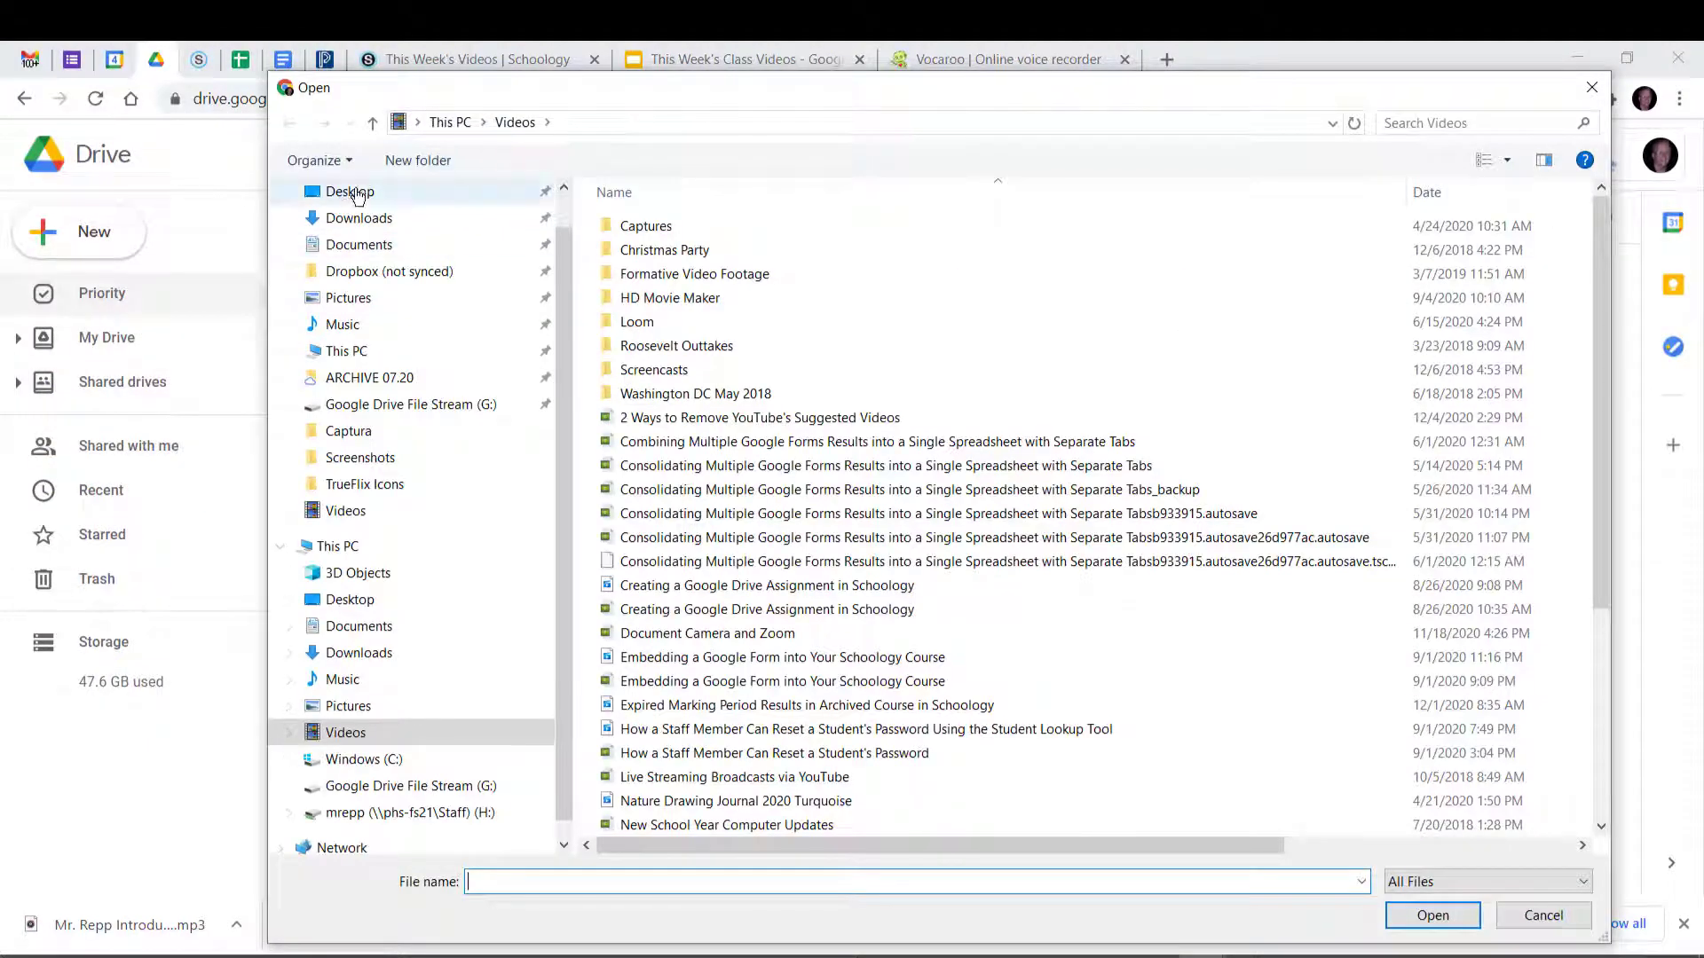
pyautogui.click(349, 193)
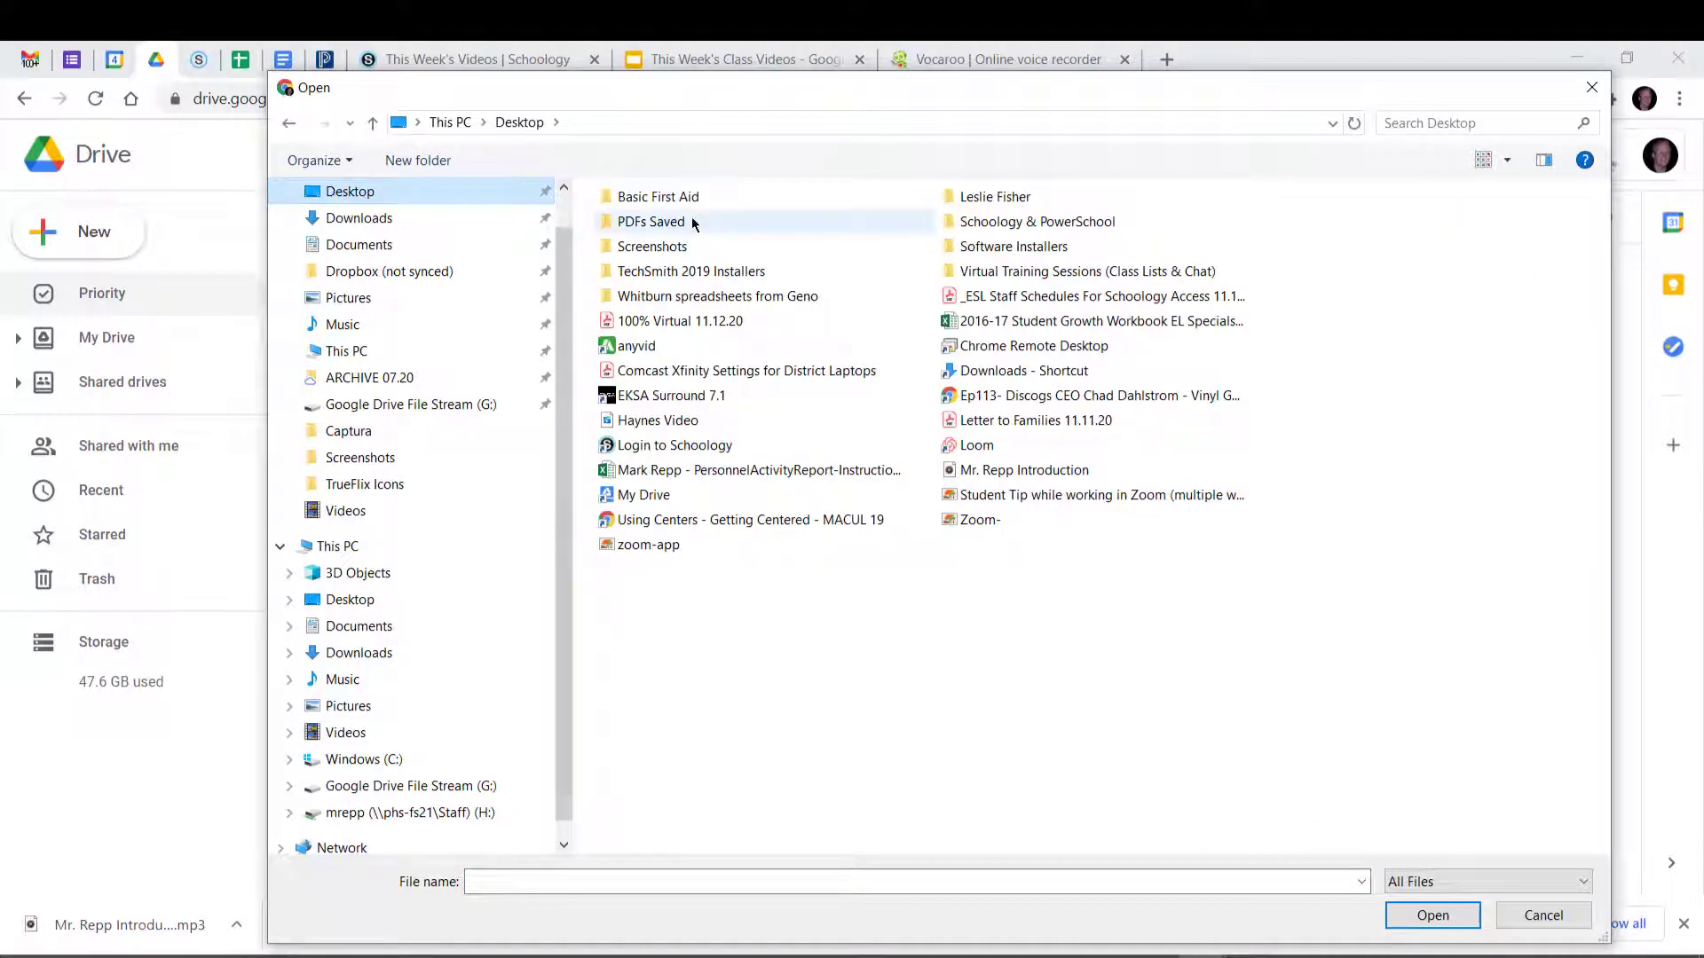
pyautogui.click(1017, 475)
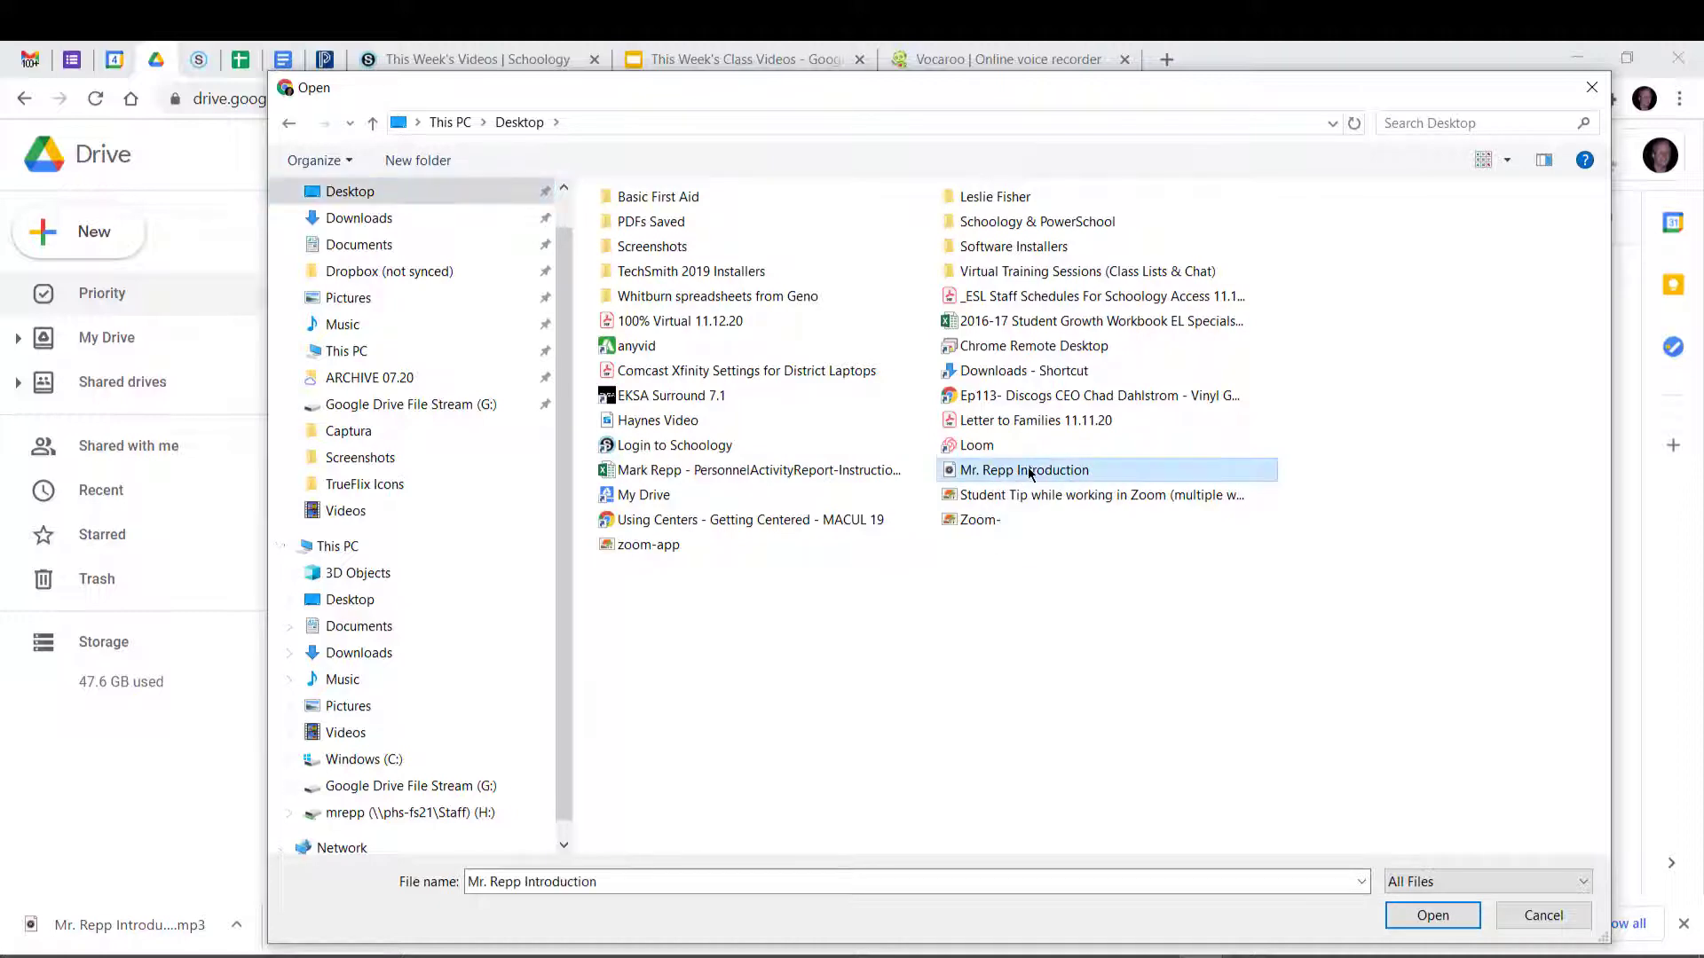
pyautogui.click(1417, 916)
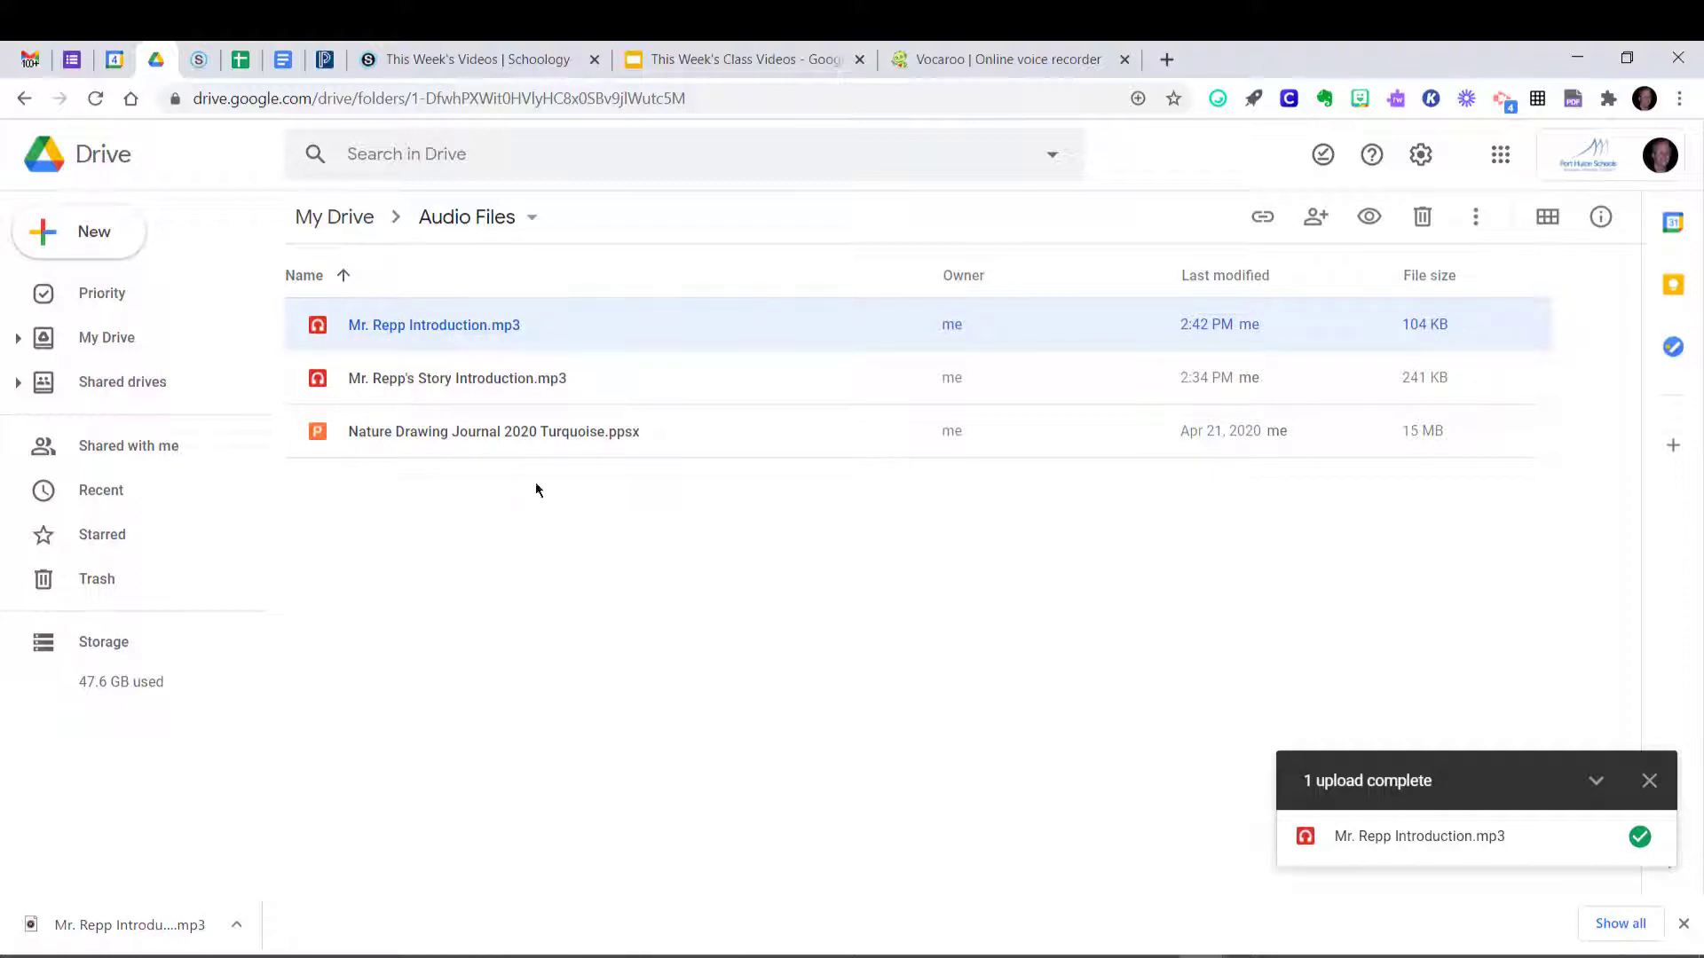
# Share the introduction MP3 by link as Viewer for anyone in Port Huron Area School District.
pyautogui.rightClick(475, 322)
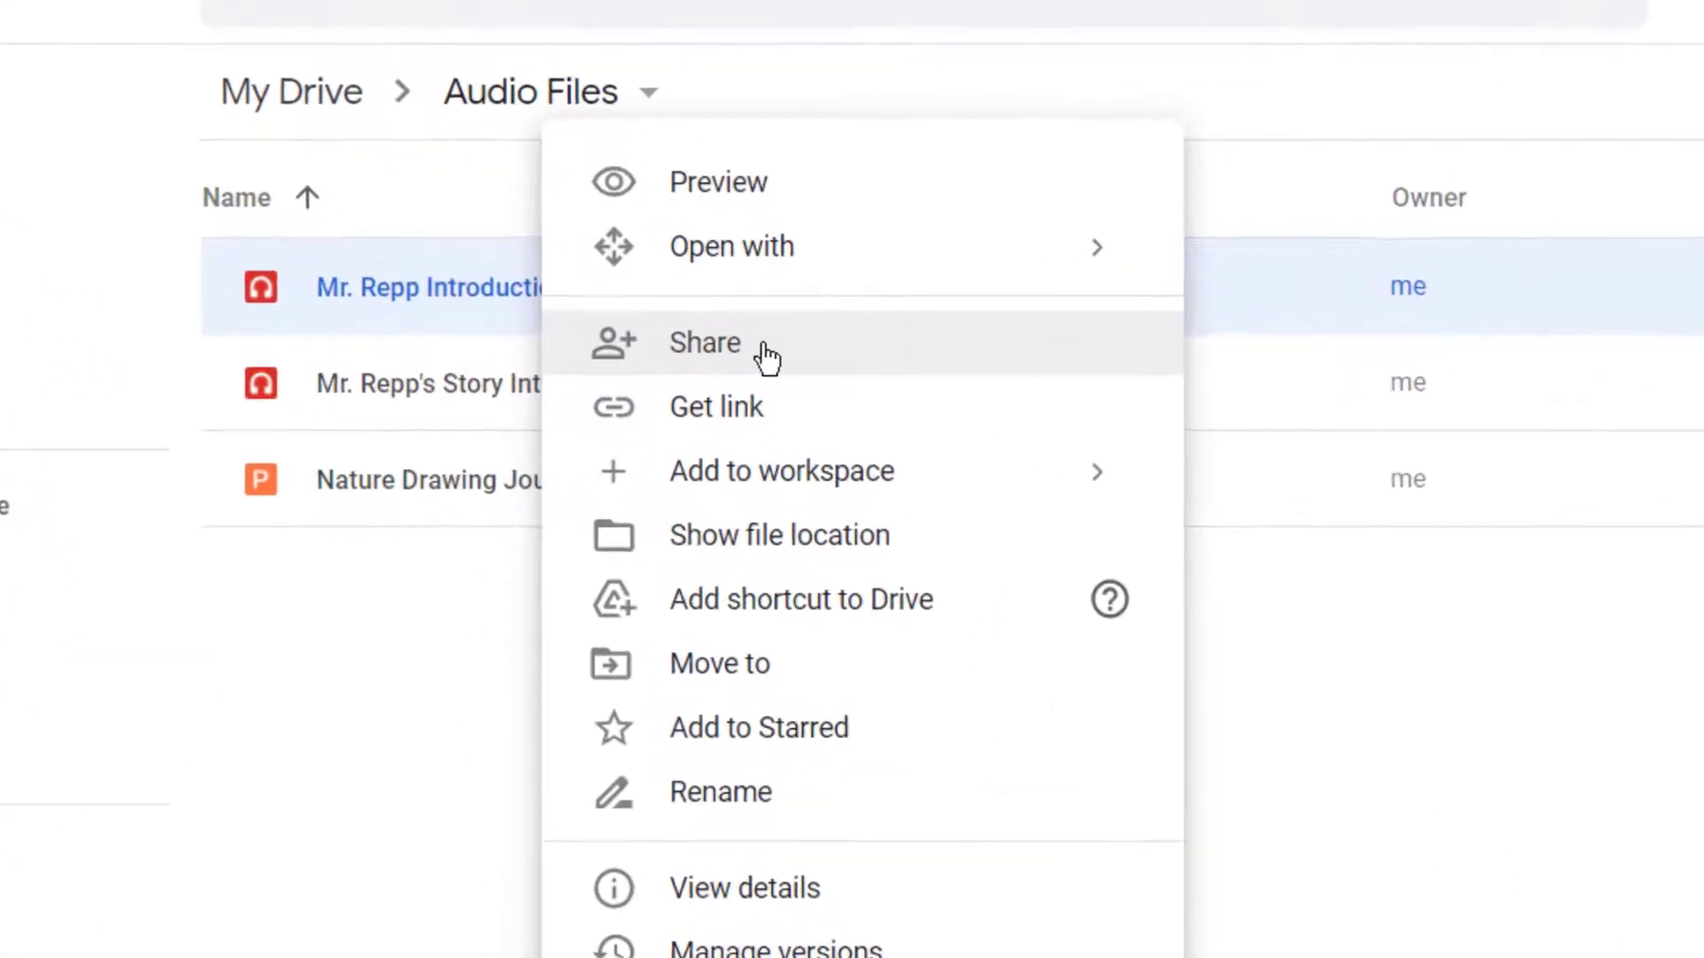
pyautogui.click(726, 355)
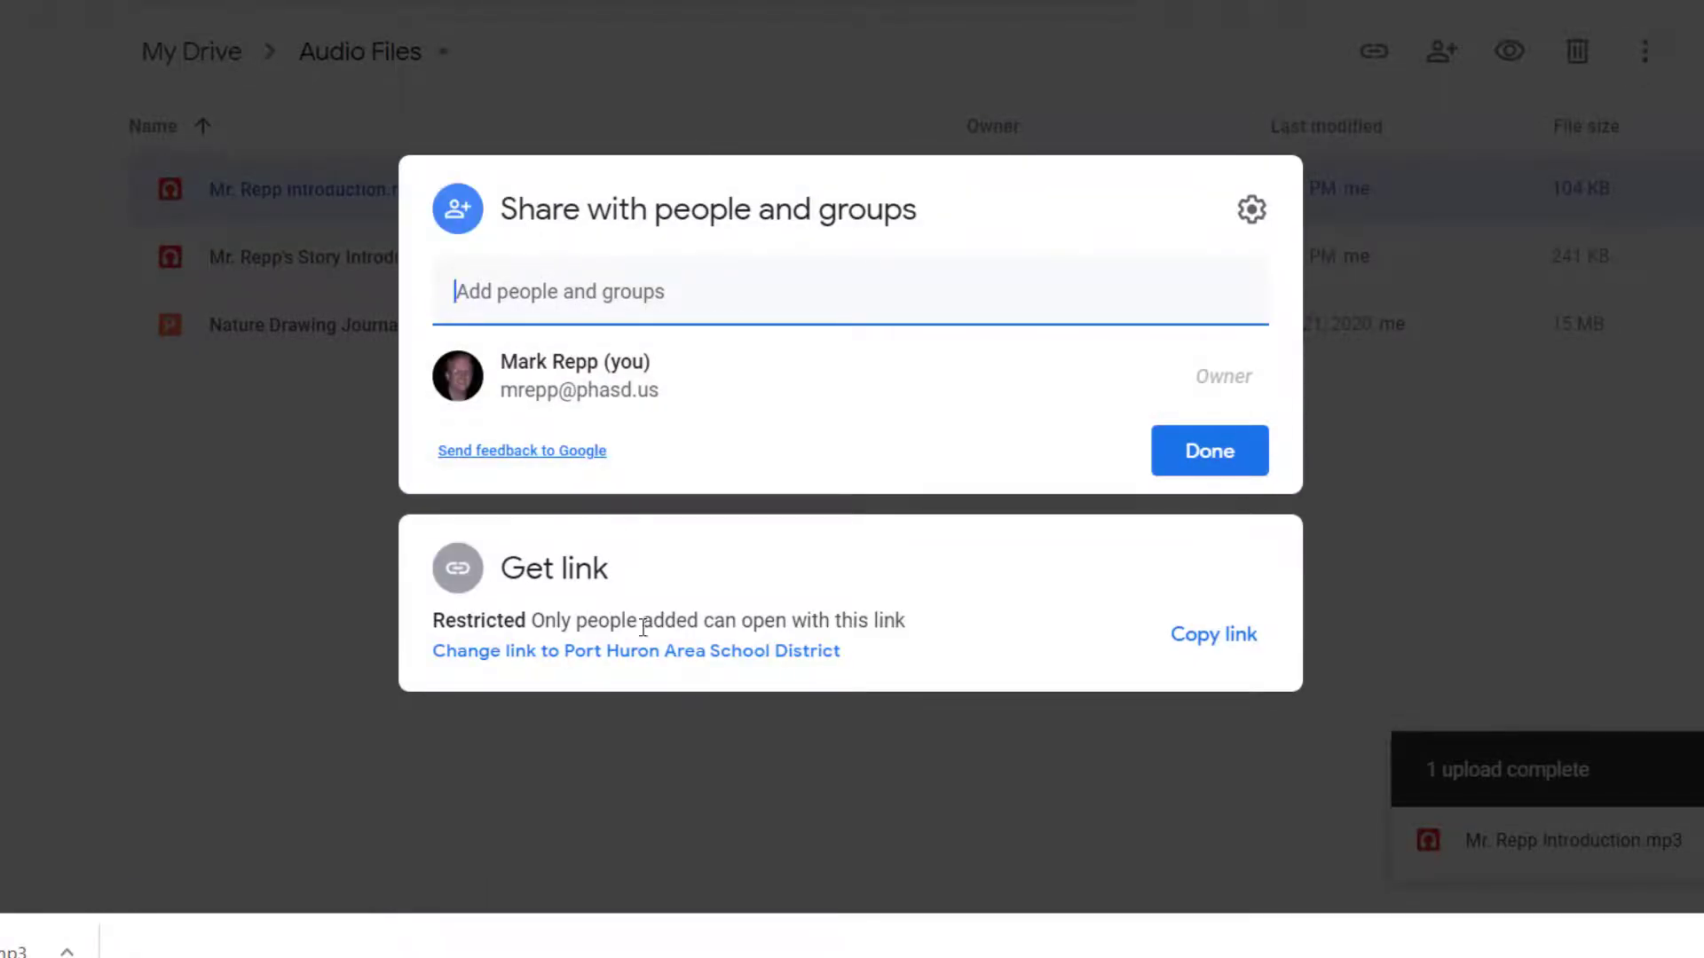
pyautogui.click(575, 654)
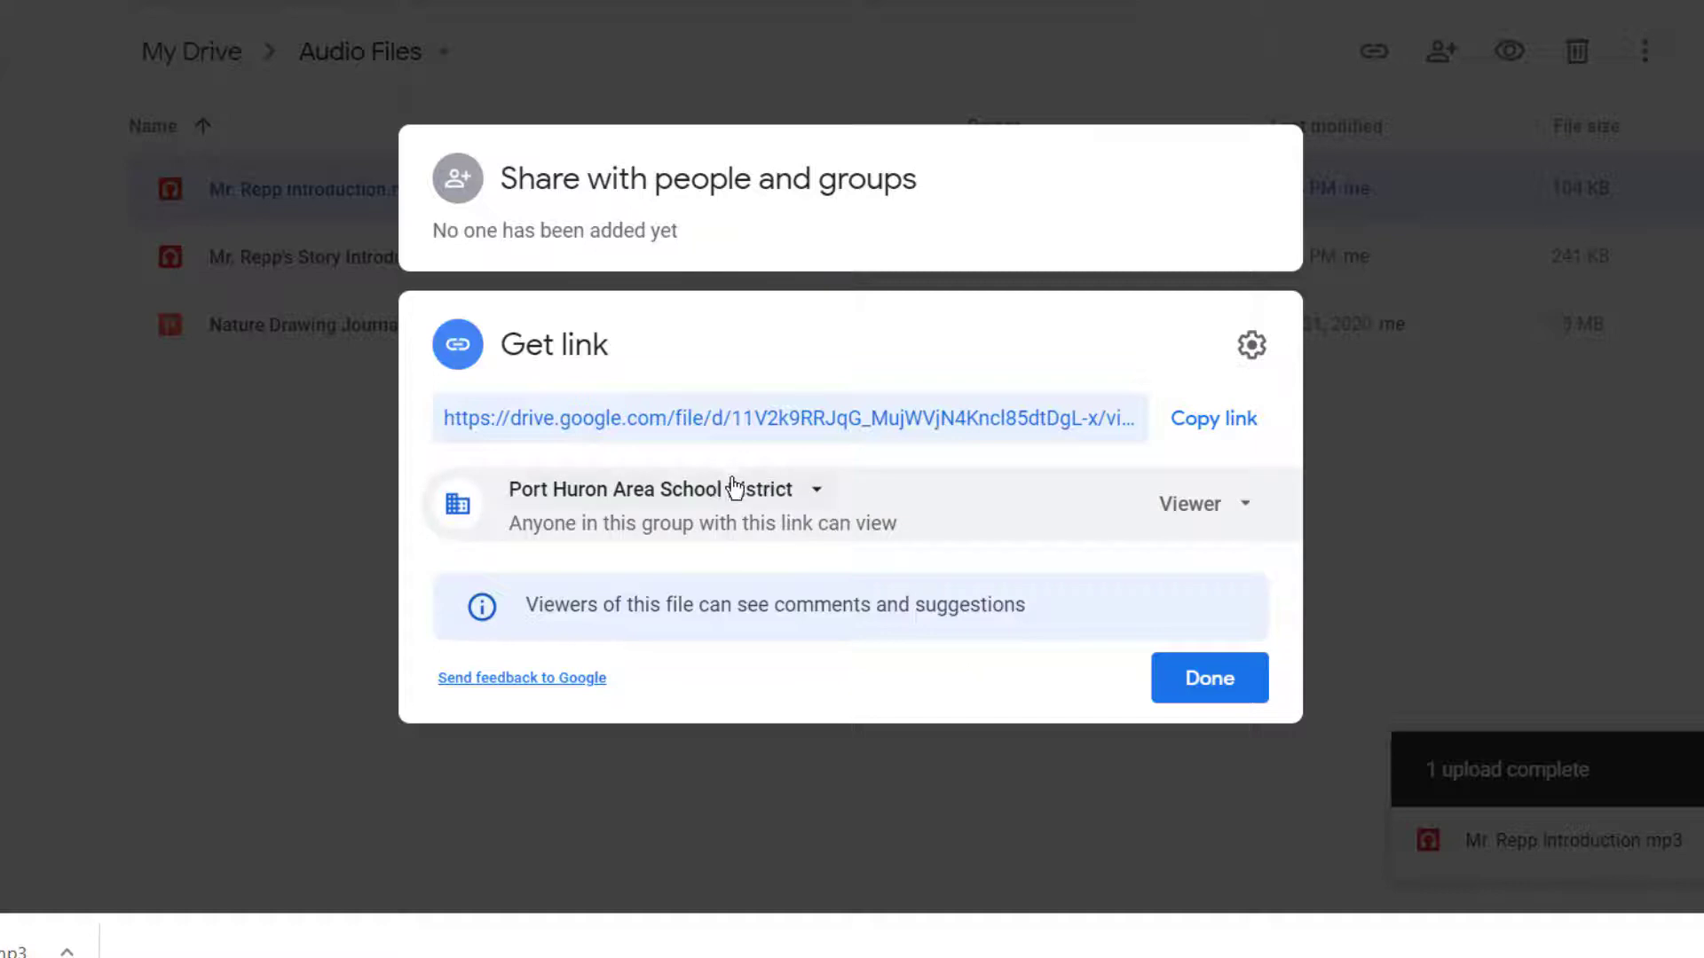
pyautogui.click(680, 489)
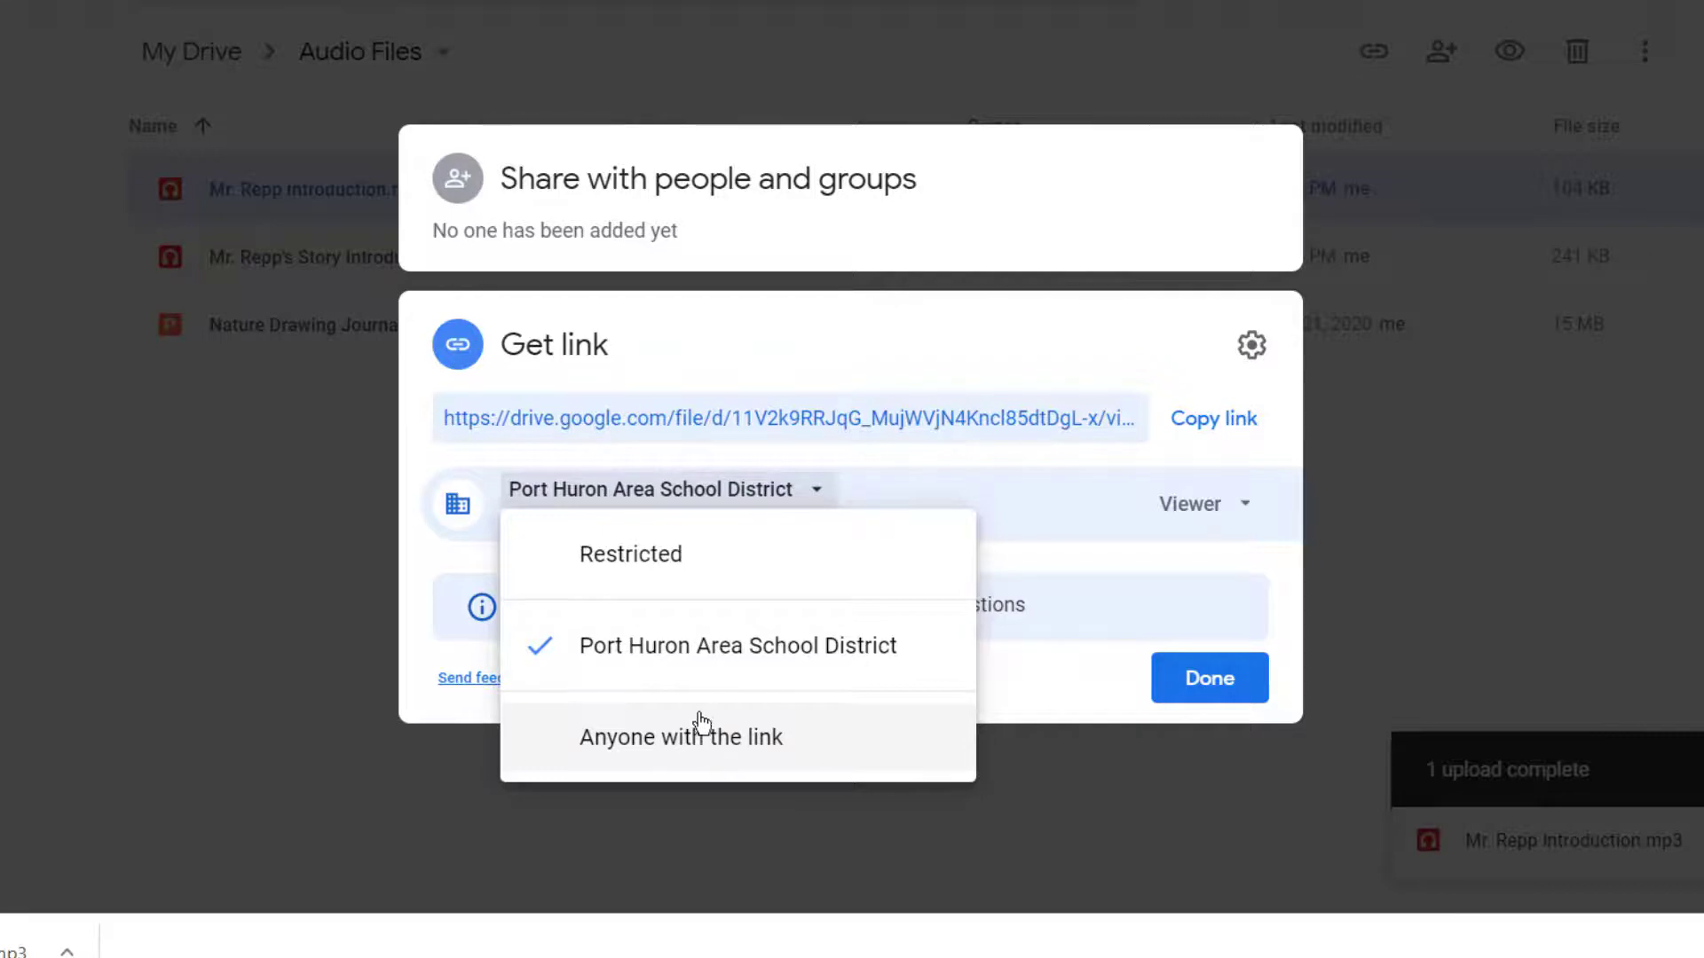
pyautogui.click(923, 346)
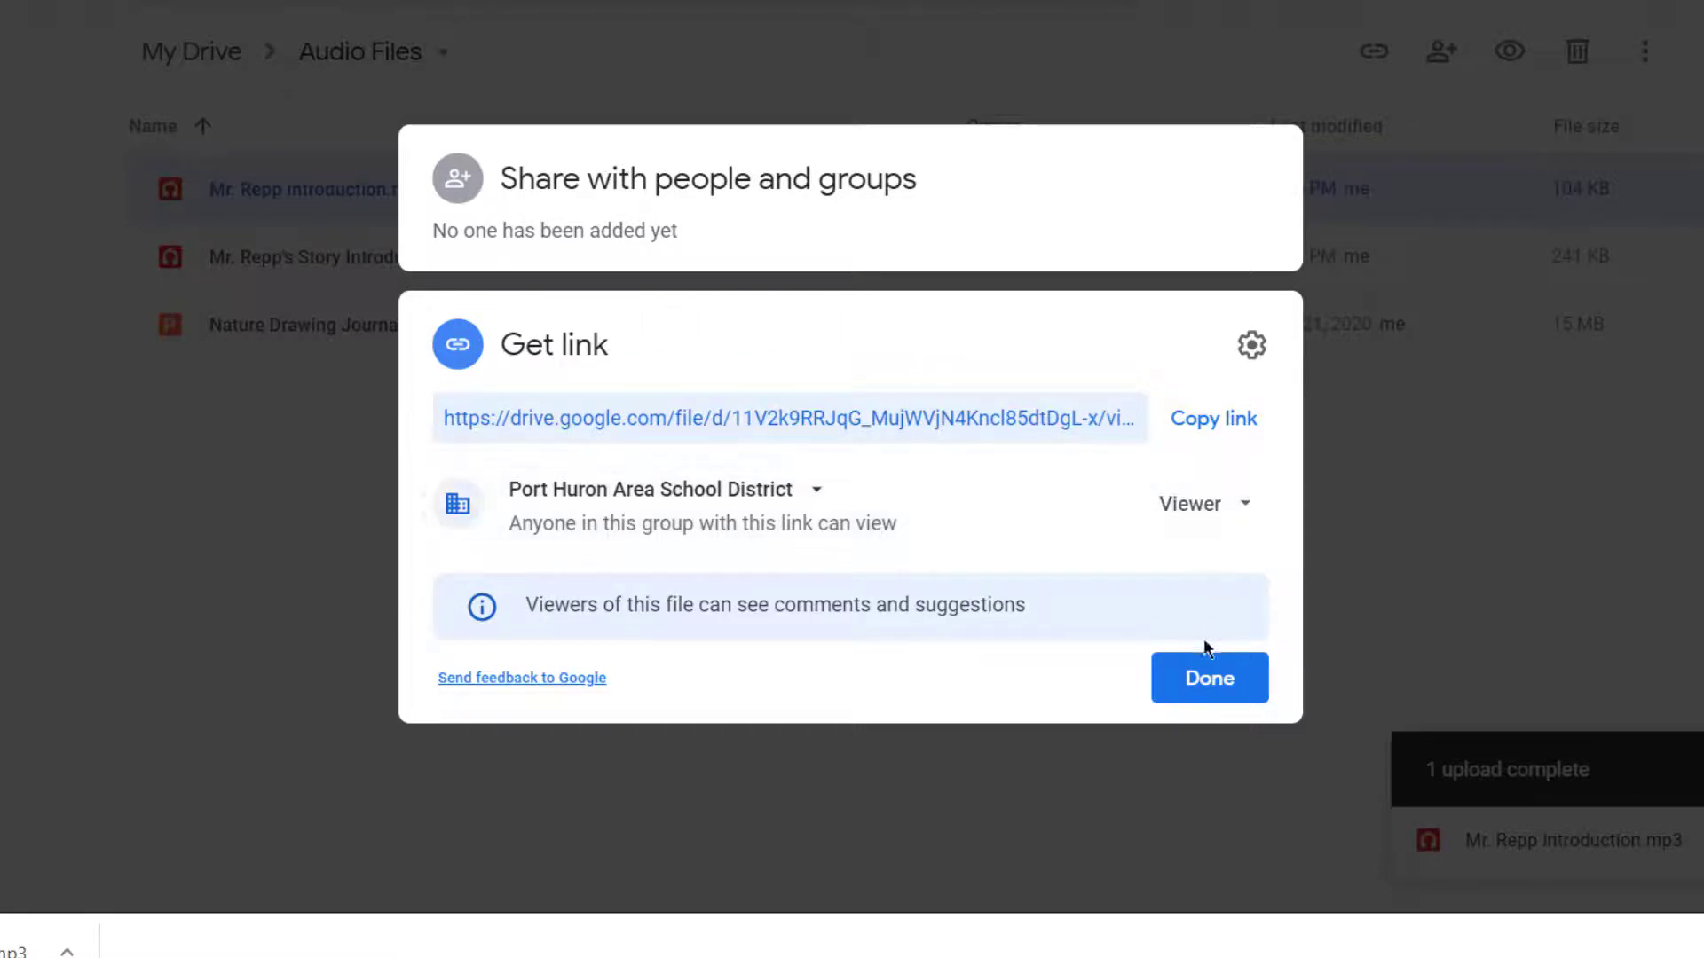
pyautogui.click(1221, 684)
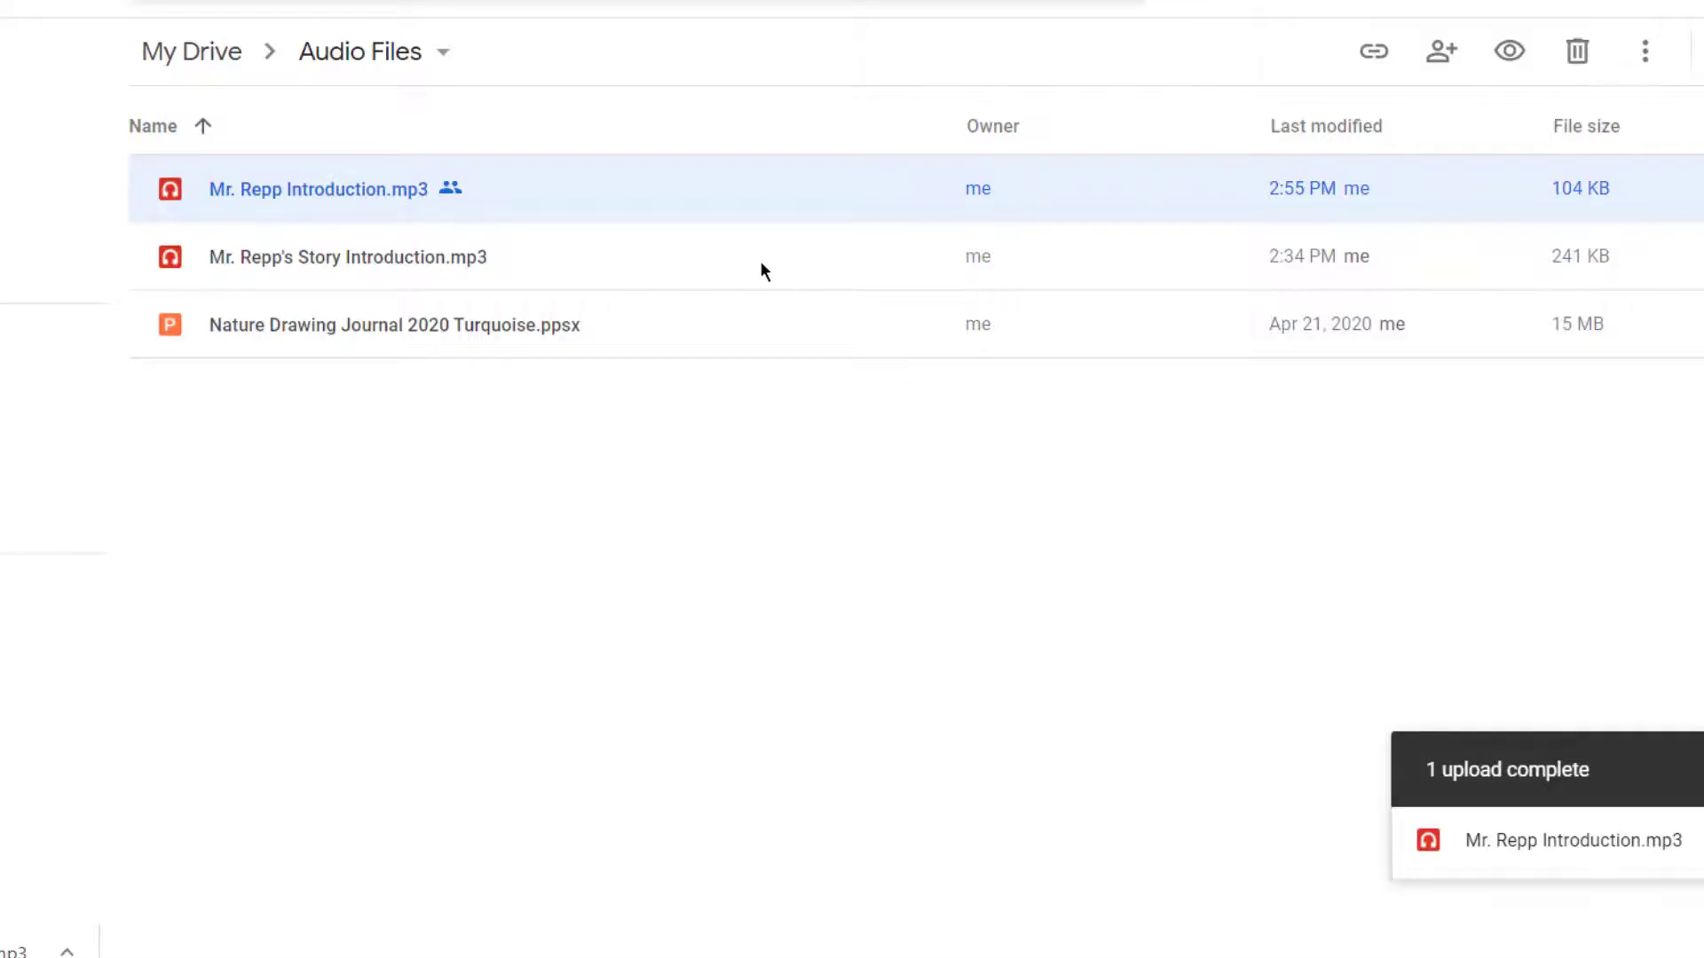
# On the Intro slide, start inserting audio and pick the introduction MP3 from My Drive.
pyautogui.click(780, 26)
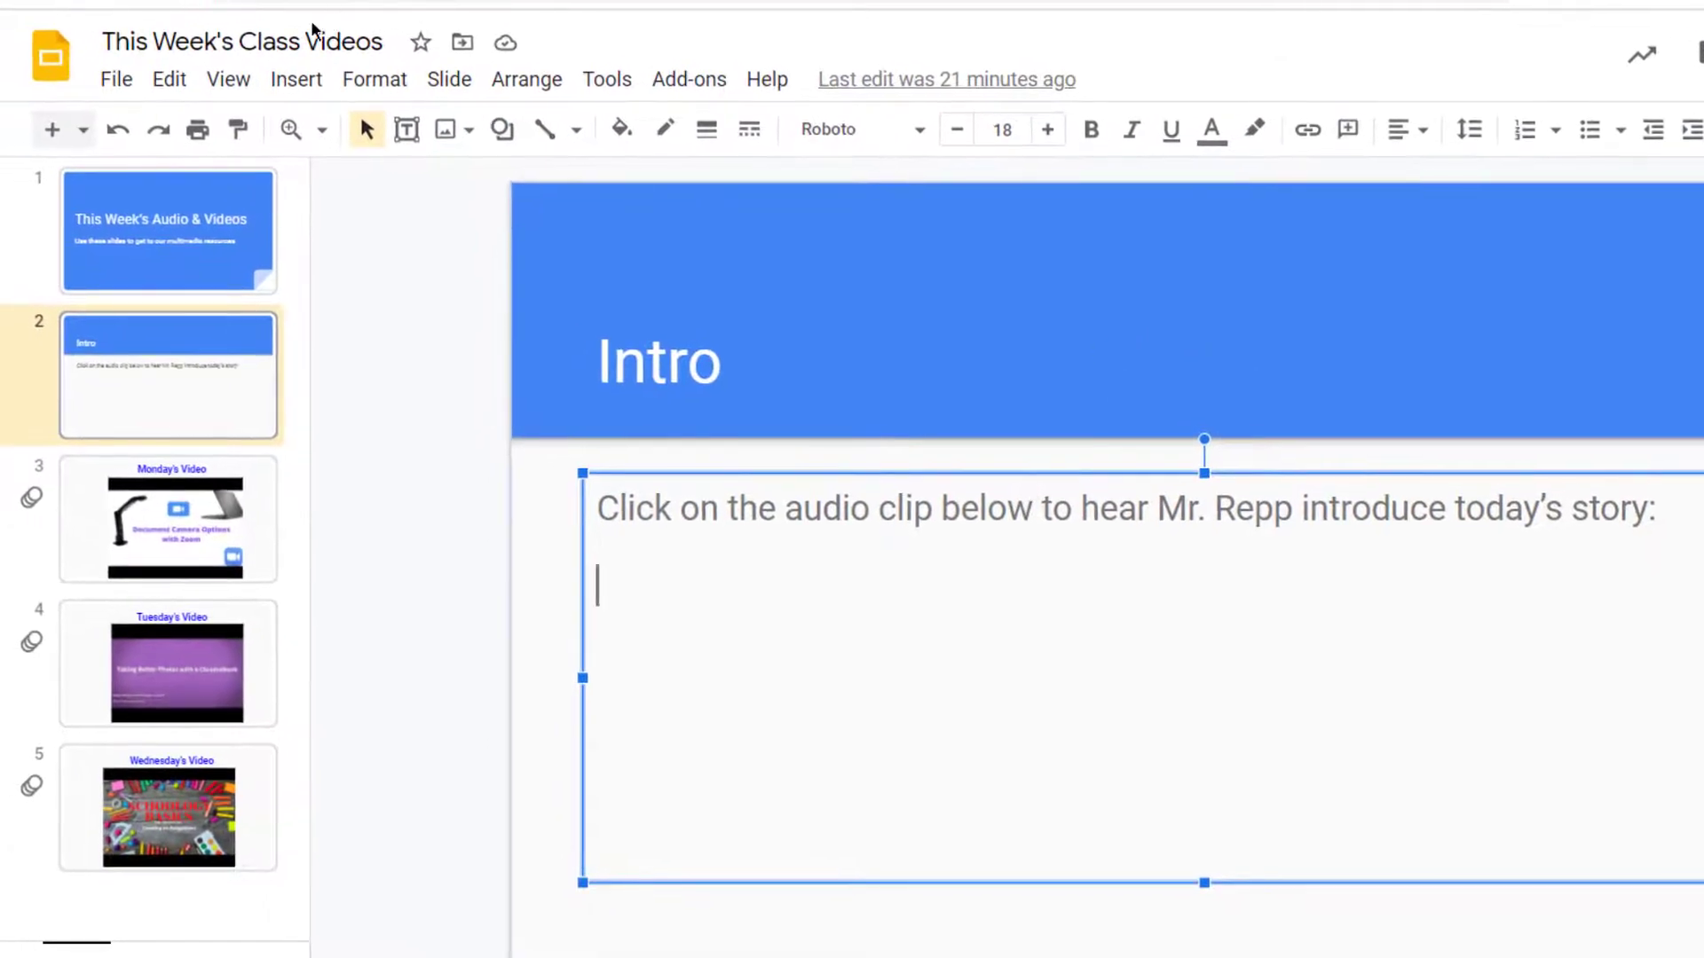
pyautogui.click(312, 92)
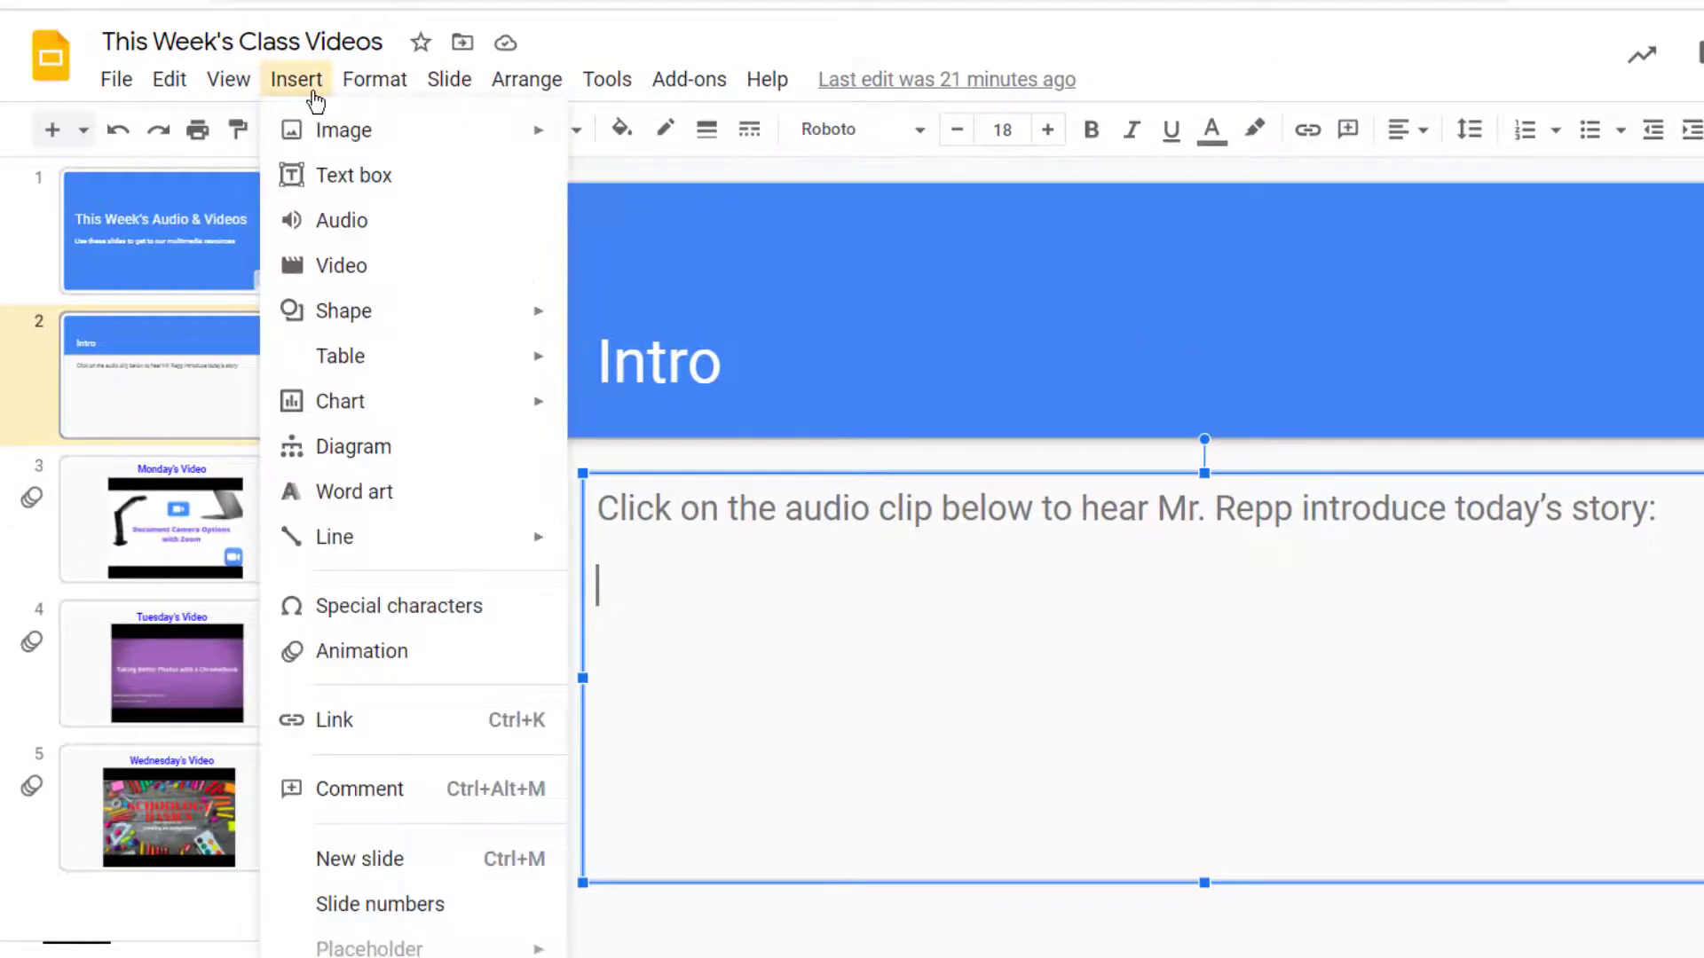
pyautogui.click(375, 230)
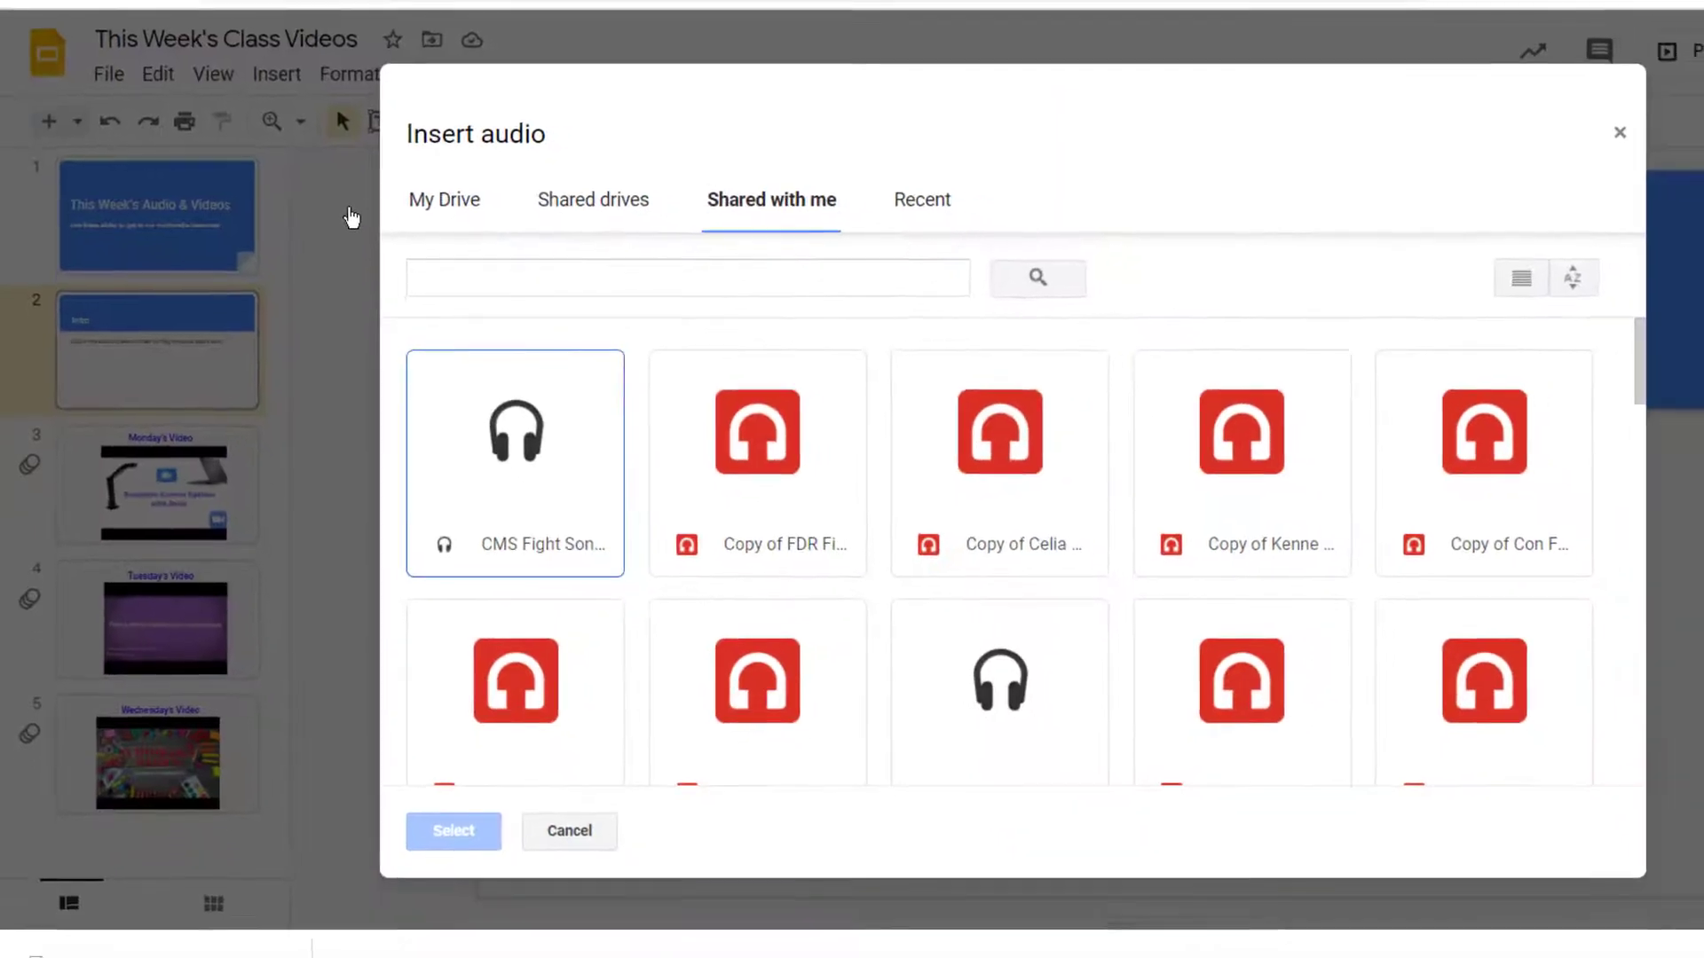
pyautogui.click(449, 204)
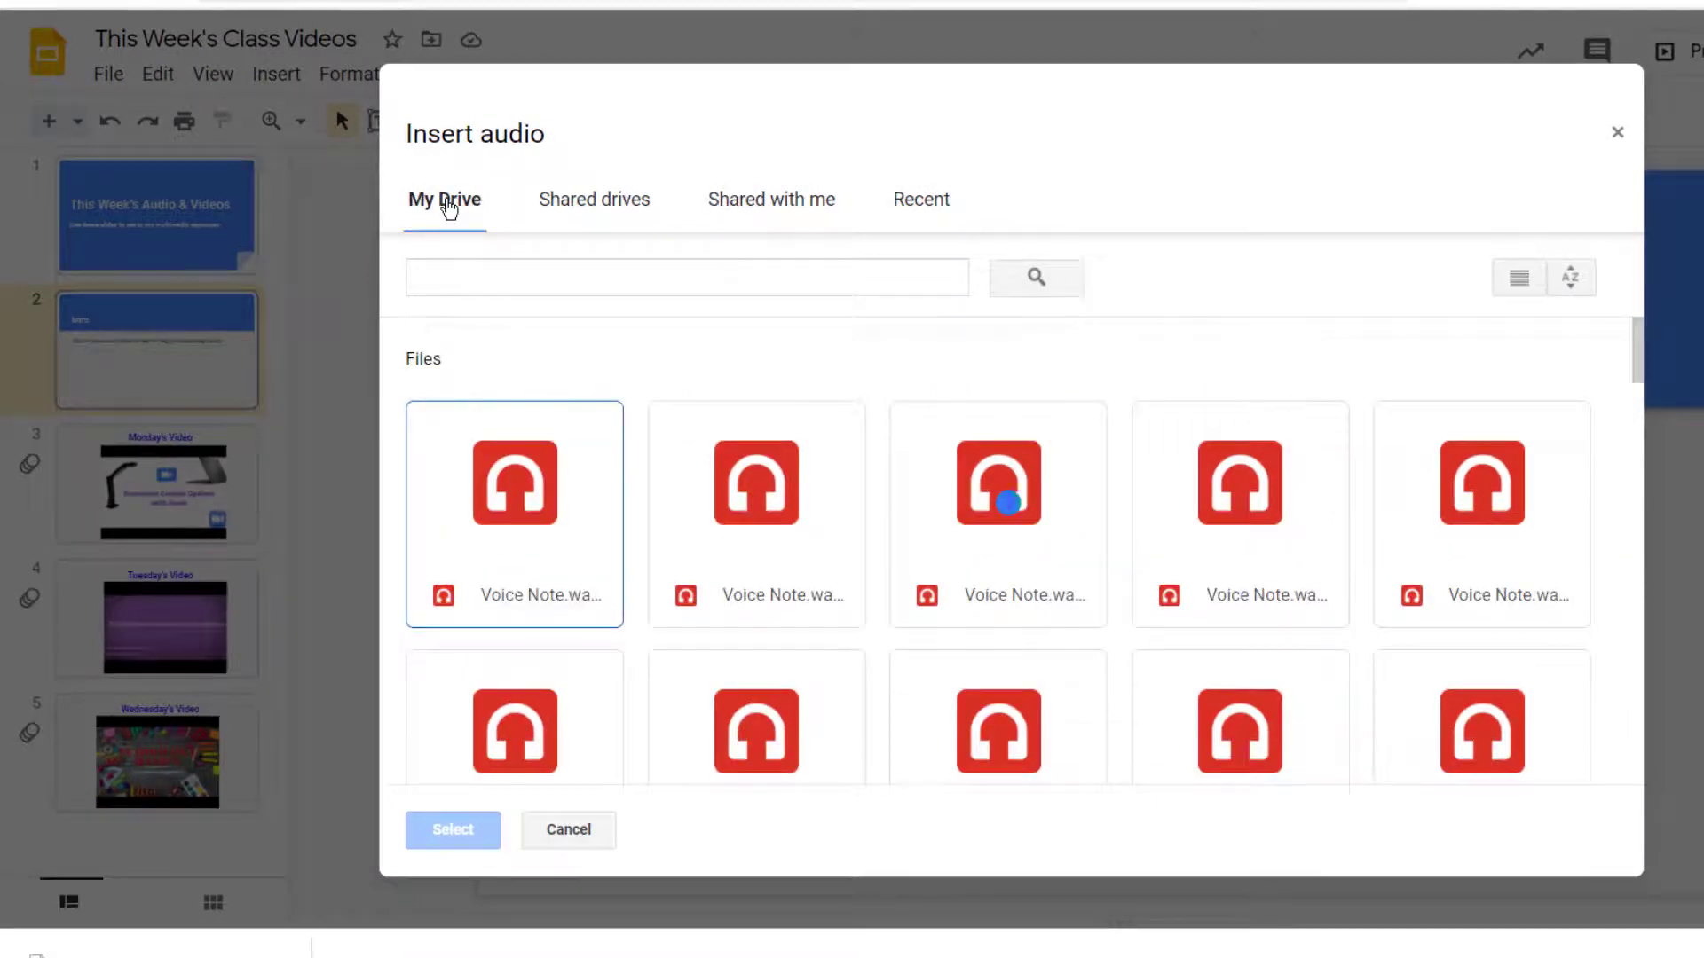
pyautogui.click(515, 453)
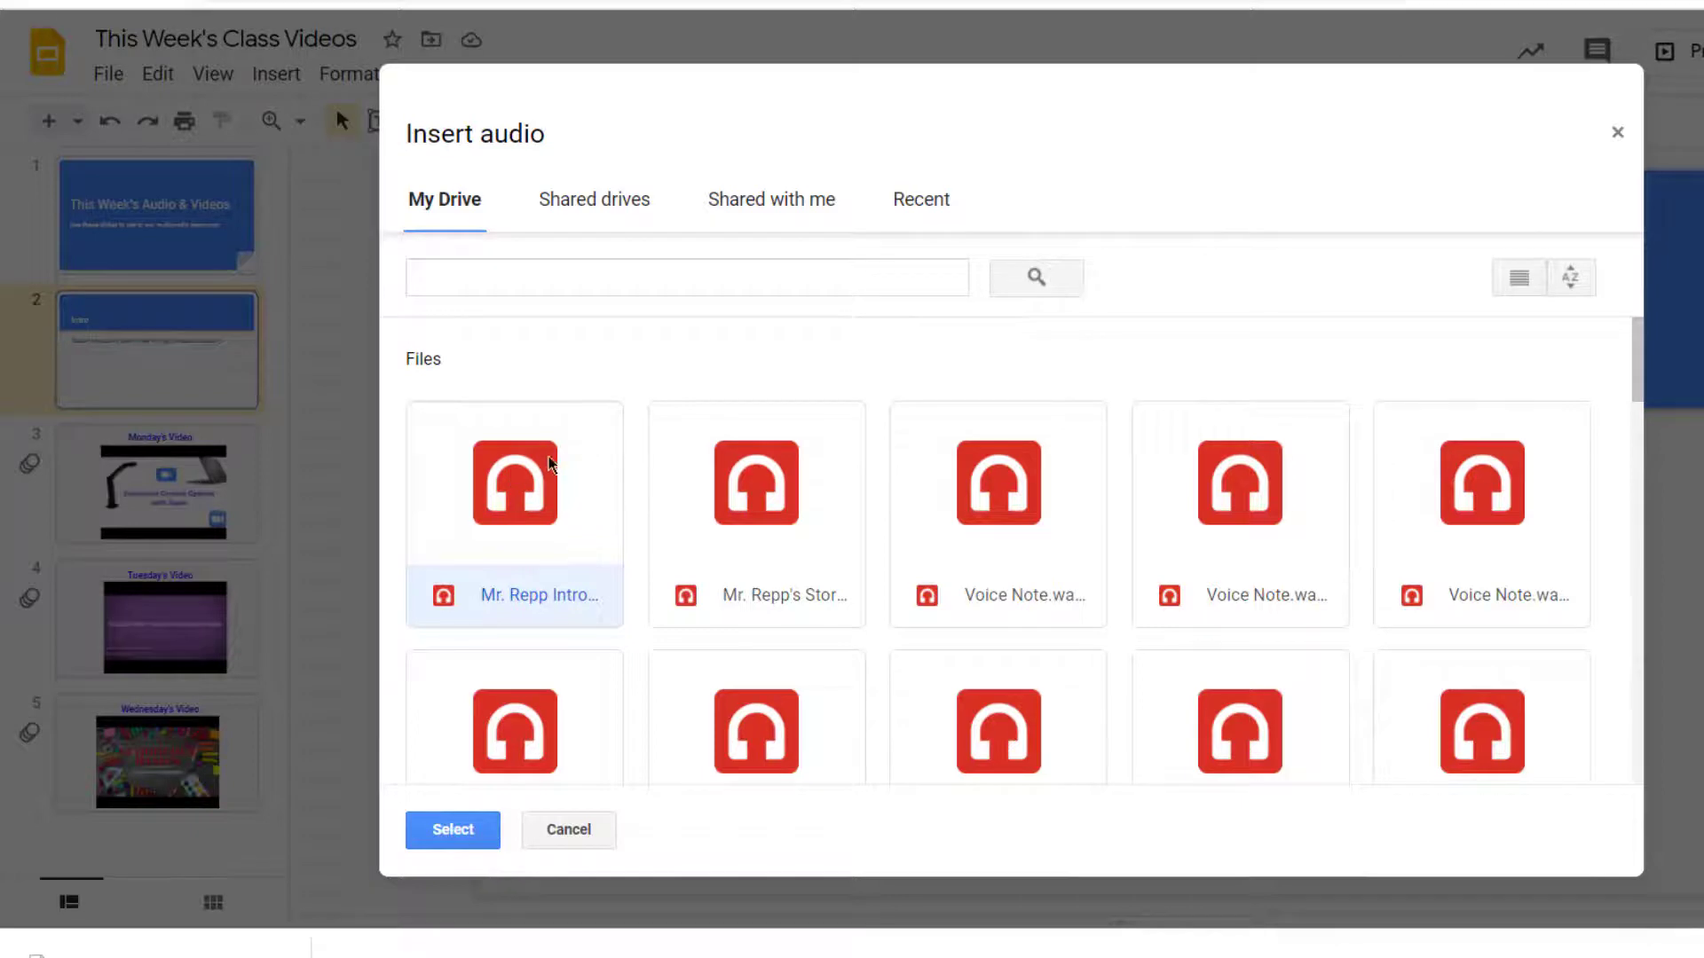
# Insert the 0:08 recording, move its speaker icon below the instruction sentence, and enlarge it.
pyautogui.click(444, 827)
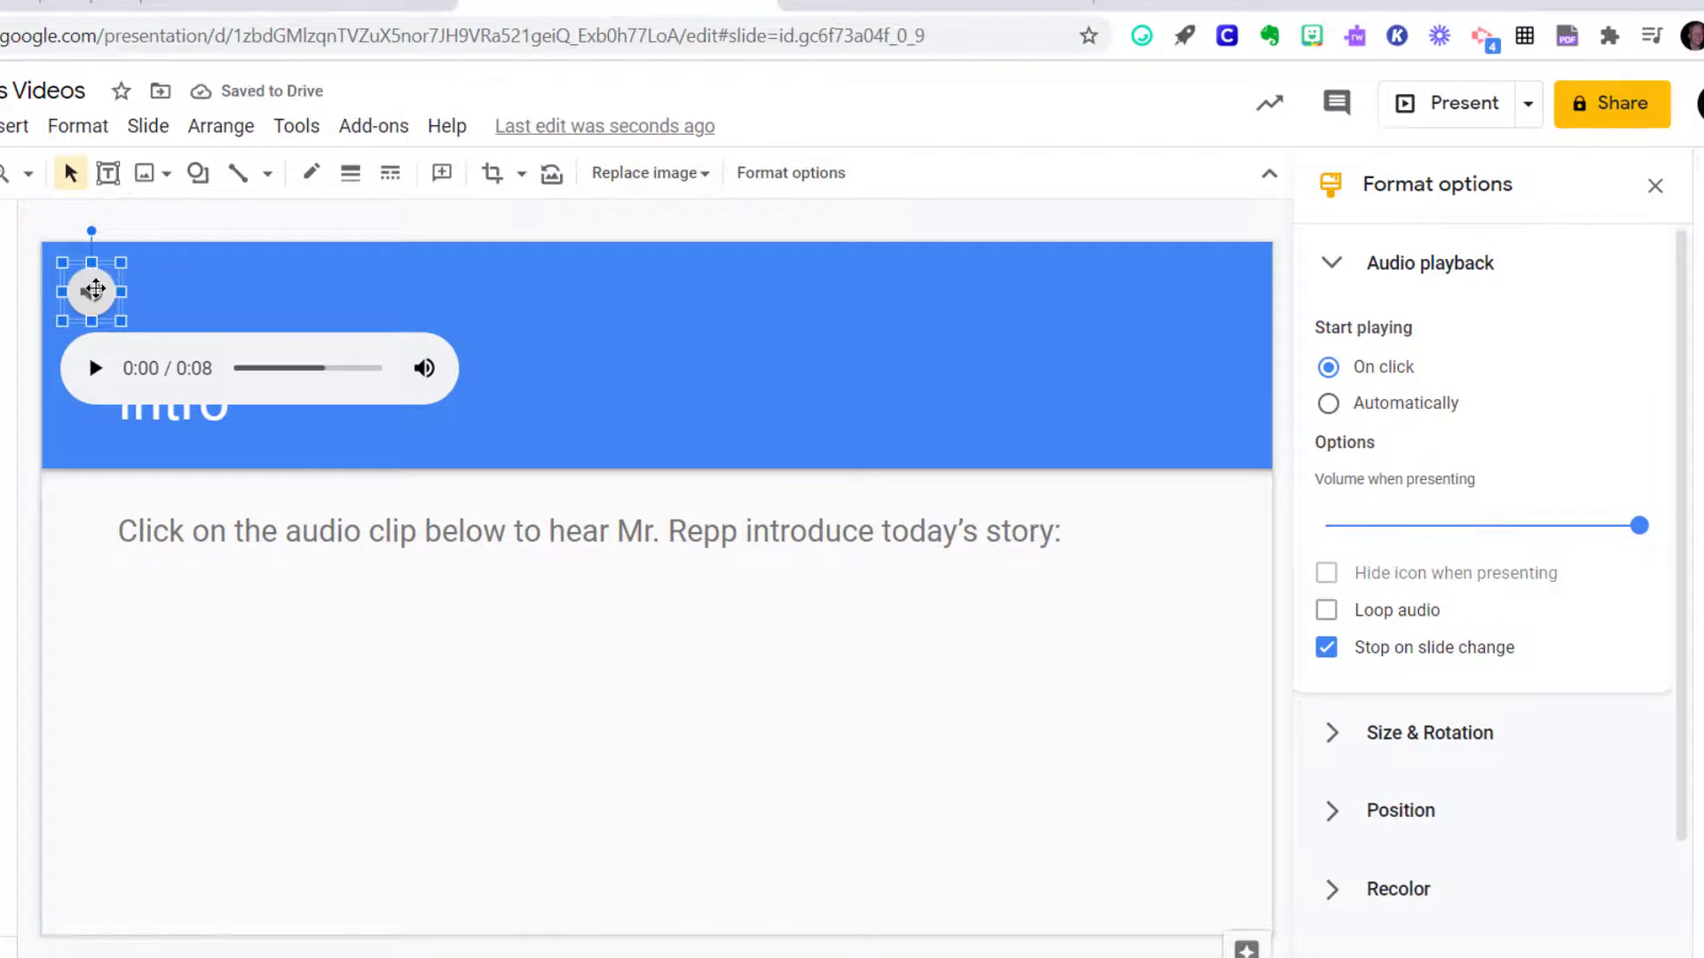
pyautogui.moveTo(93, 273); pyautogui.dragTo(410, 637)
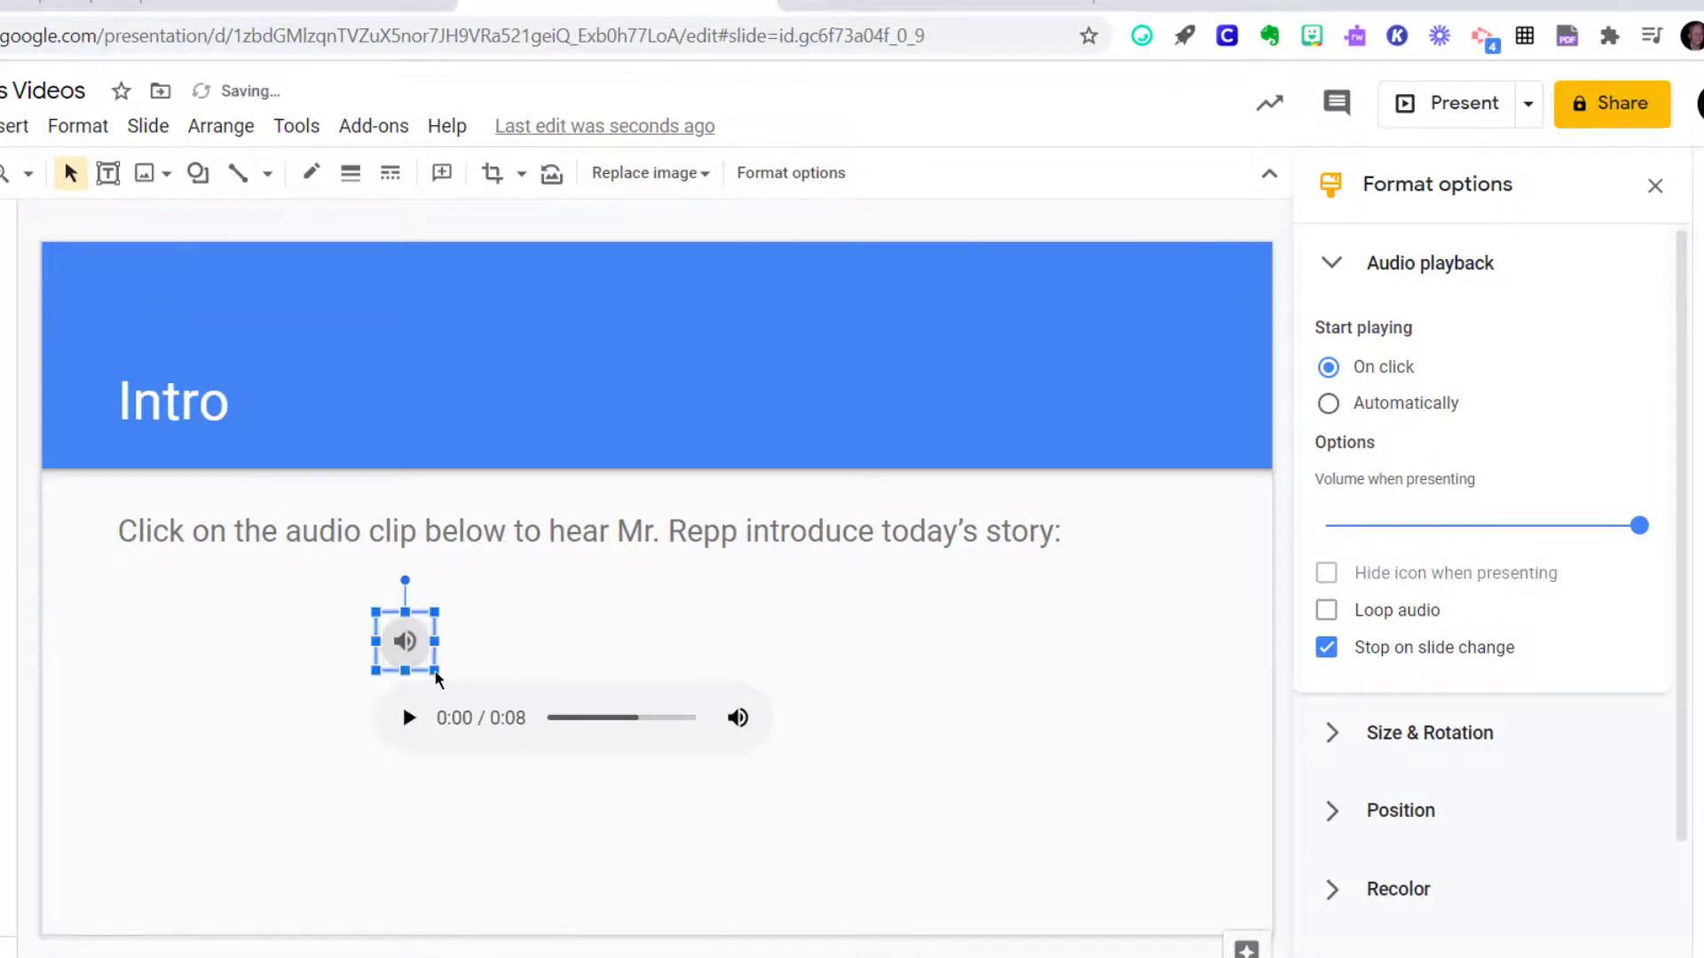
pyautogui.moveTo(428, 665); pyautogui.dragTo(536, 731)
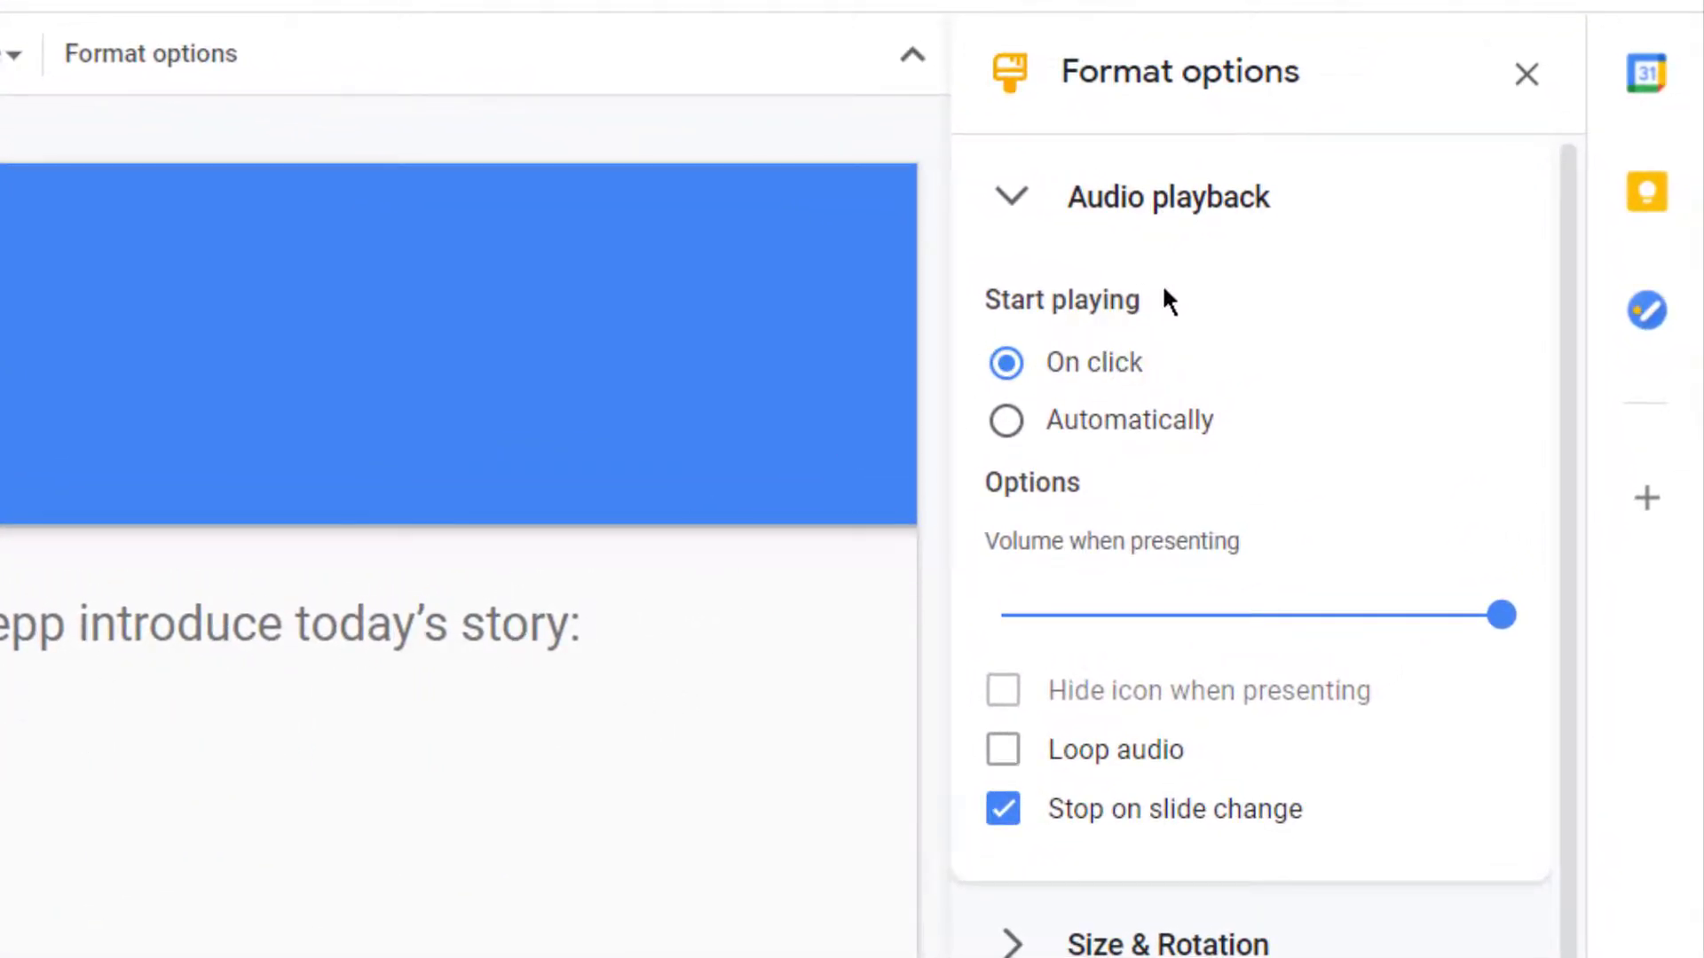
# Keep the audio playing on click at volume 100 and turn off Stop on slide change.
pyautogui.click(1007, 435)
pyautogui.click(1010, 364)
pyautogui.moveTo(1506, 621)
pyautogui.mouseDown()
pyautogui.moveTo(1414, 612)
pyautogui.moveTo(1507, 622)
pyautogui.mouseUp()
pyautogui.click(999, 824)
pyautogui.click(1015, 212)
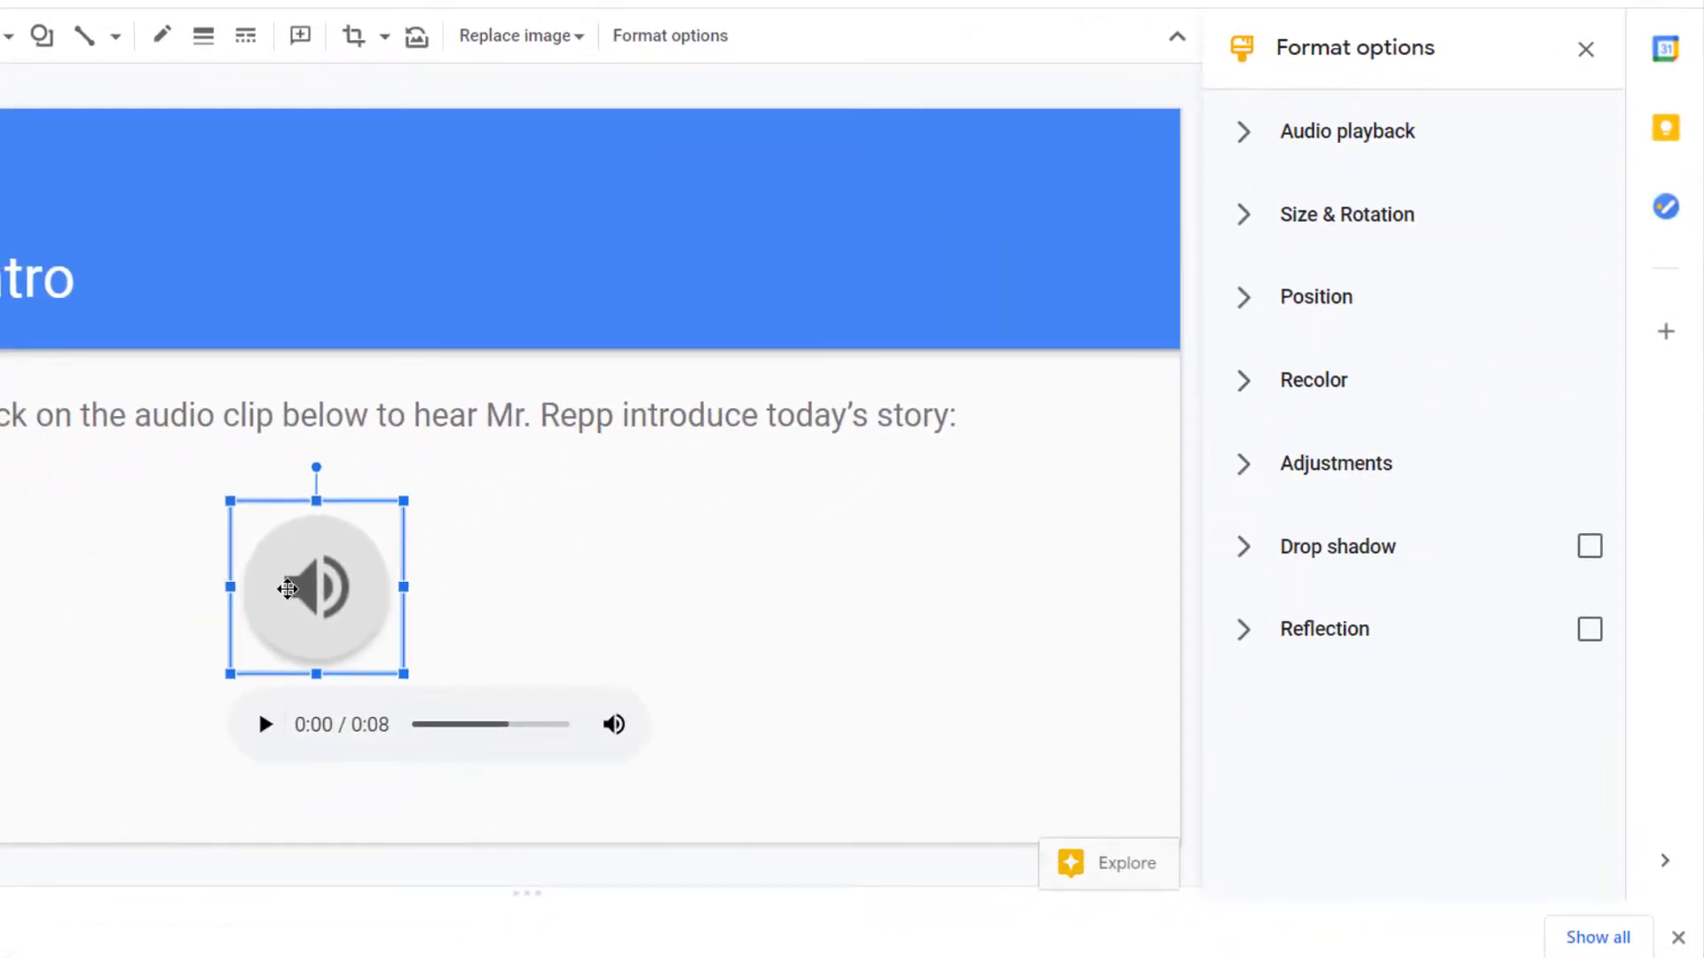
pyautogui.click(1191, 133)
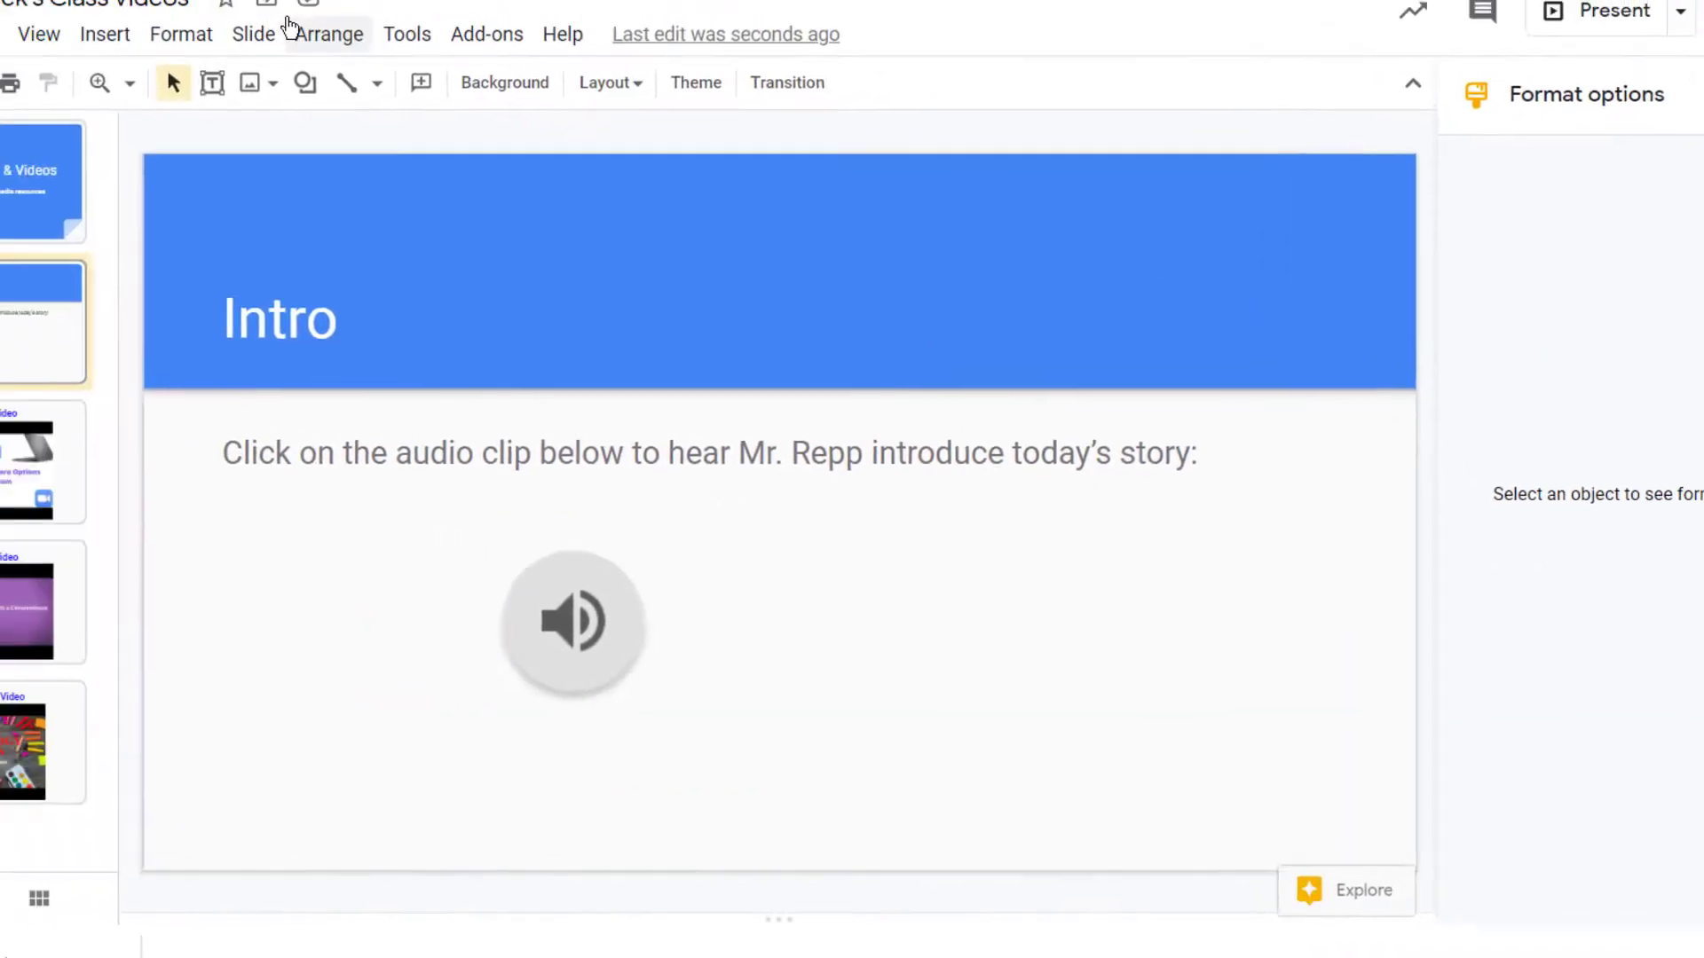
pyautogui.click(129, 40)
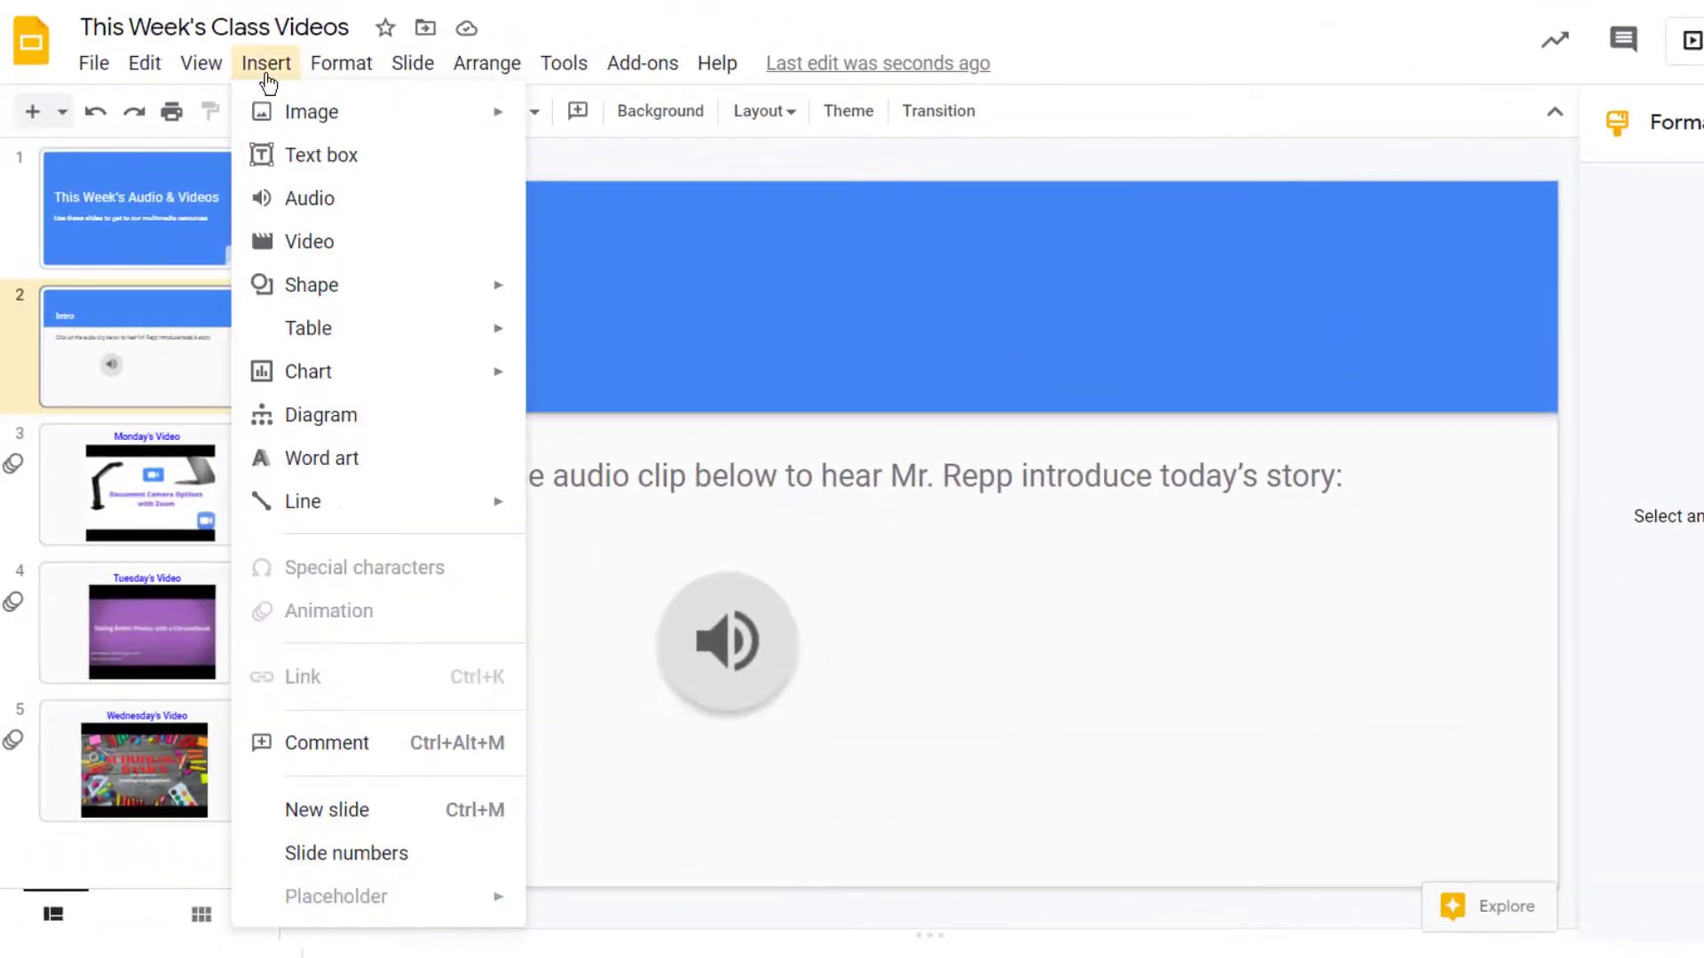
pyautogui.click(316, 200)
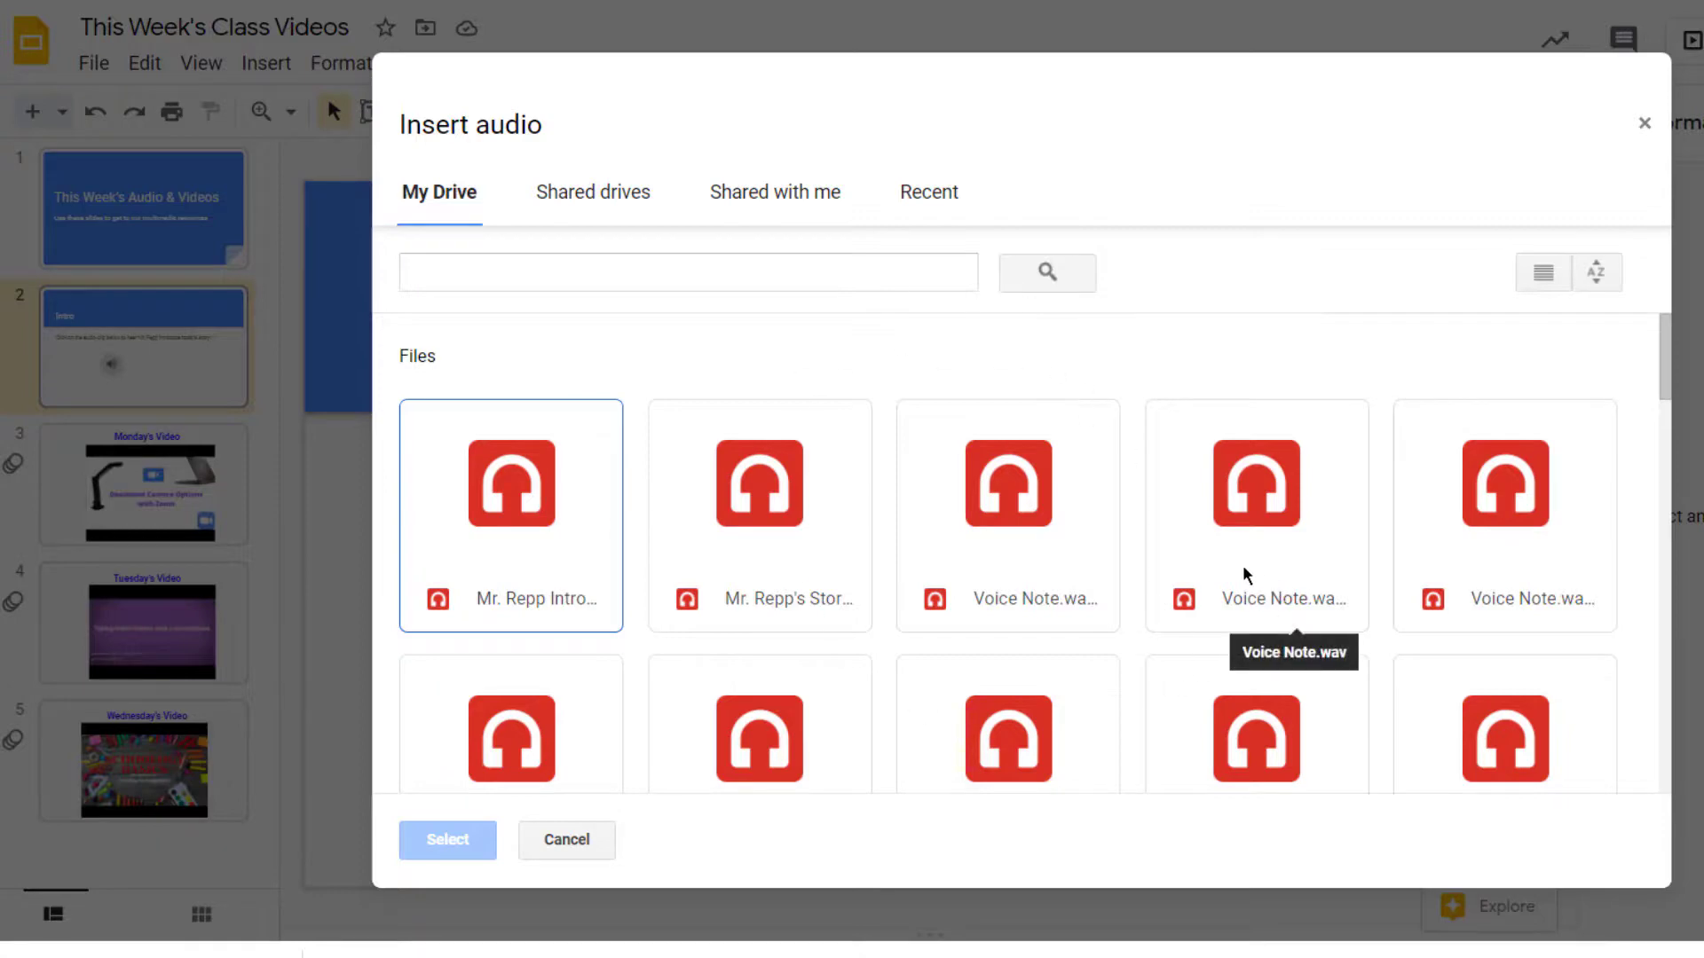
pyautogui.click(1644, 130)
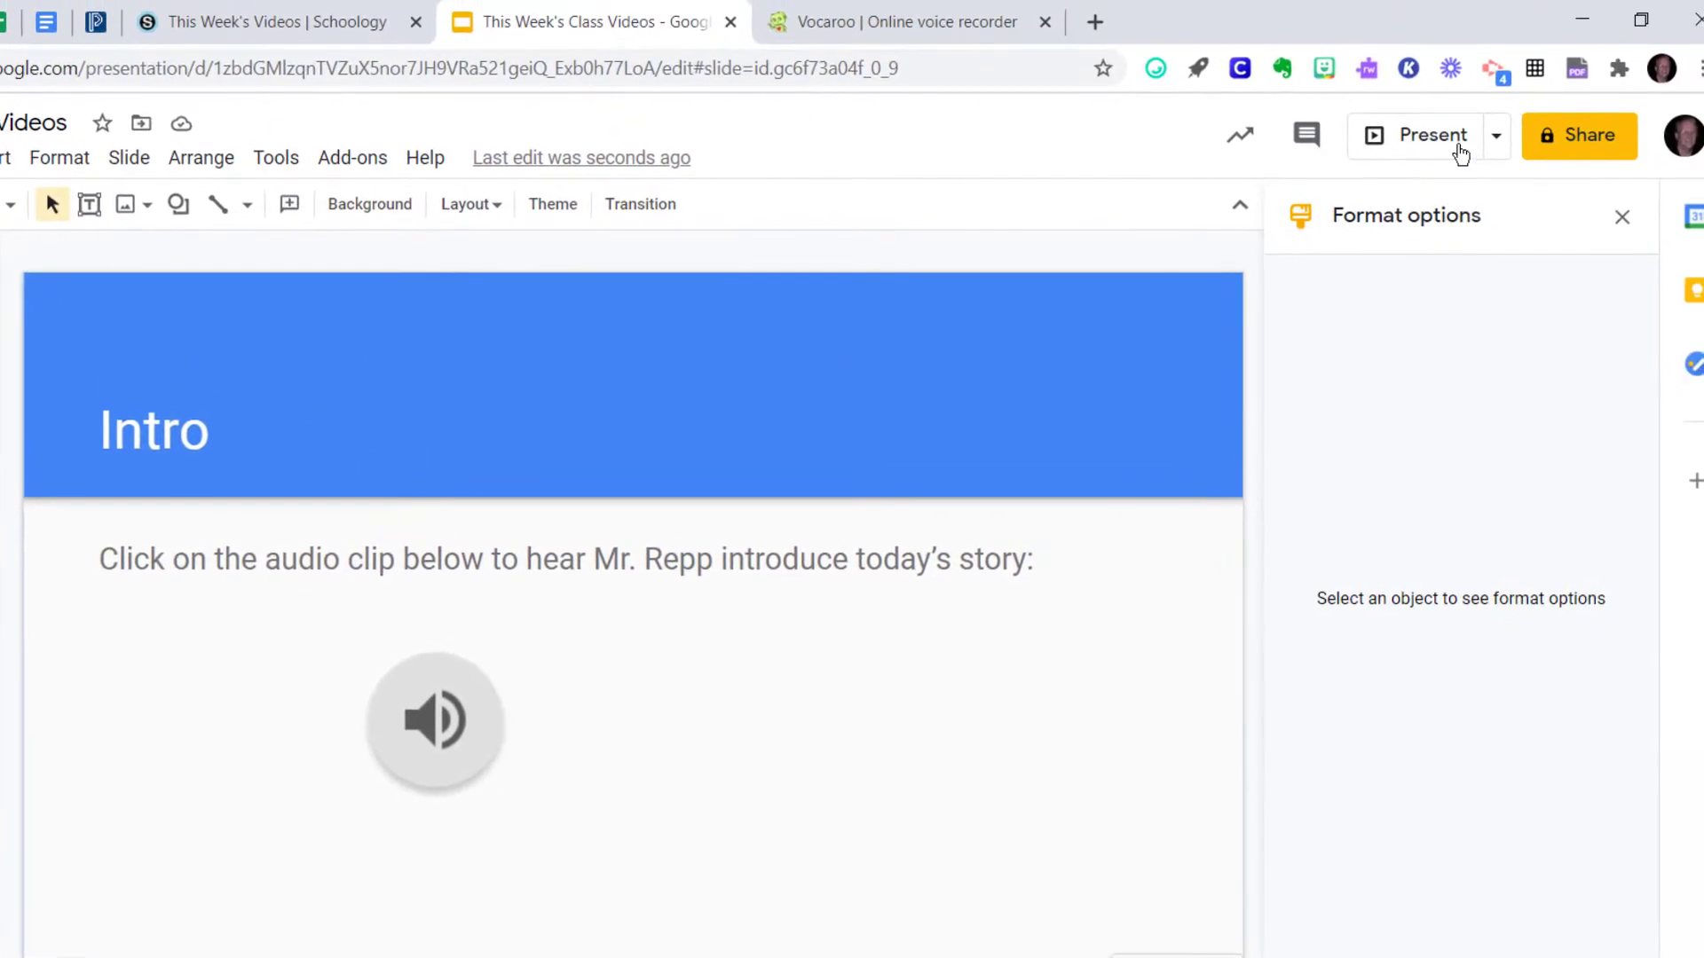
pyautogui.click(1576, 135)
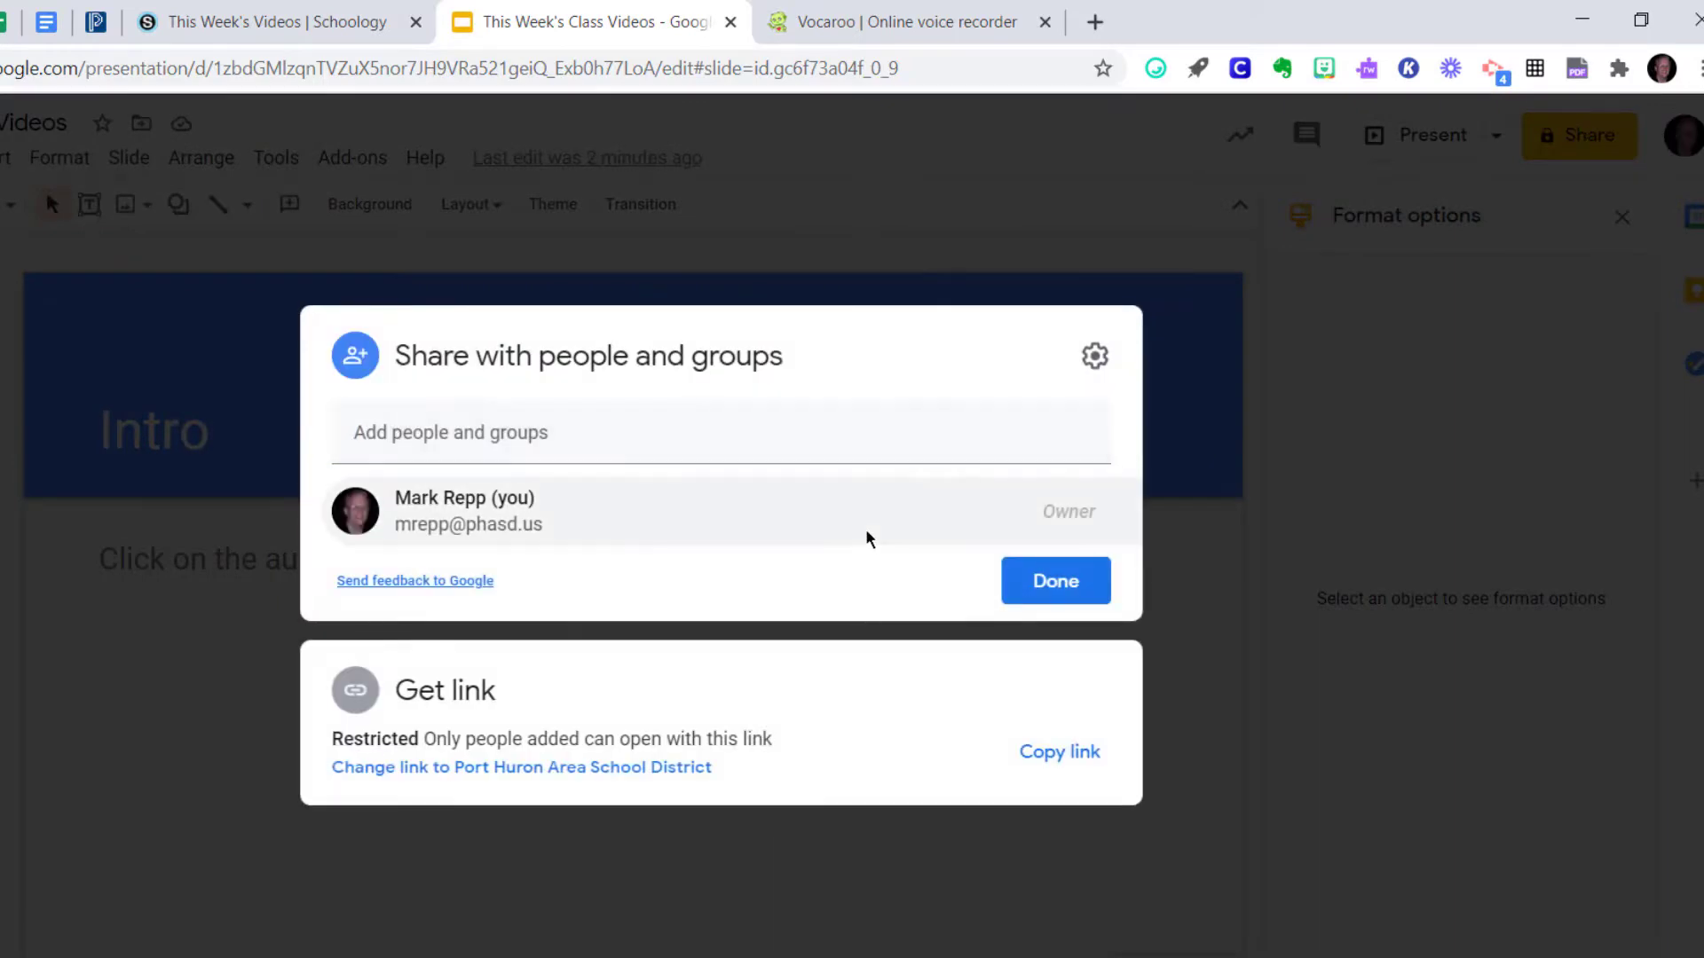
pyautogui.click(1072, 581)
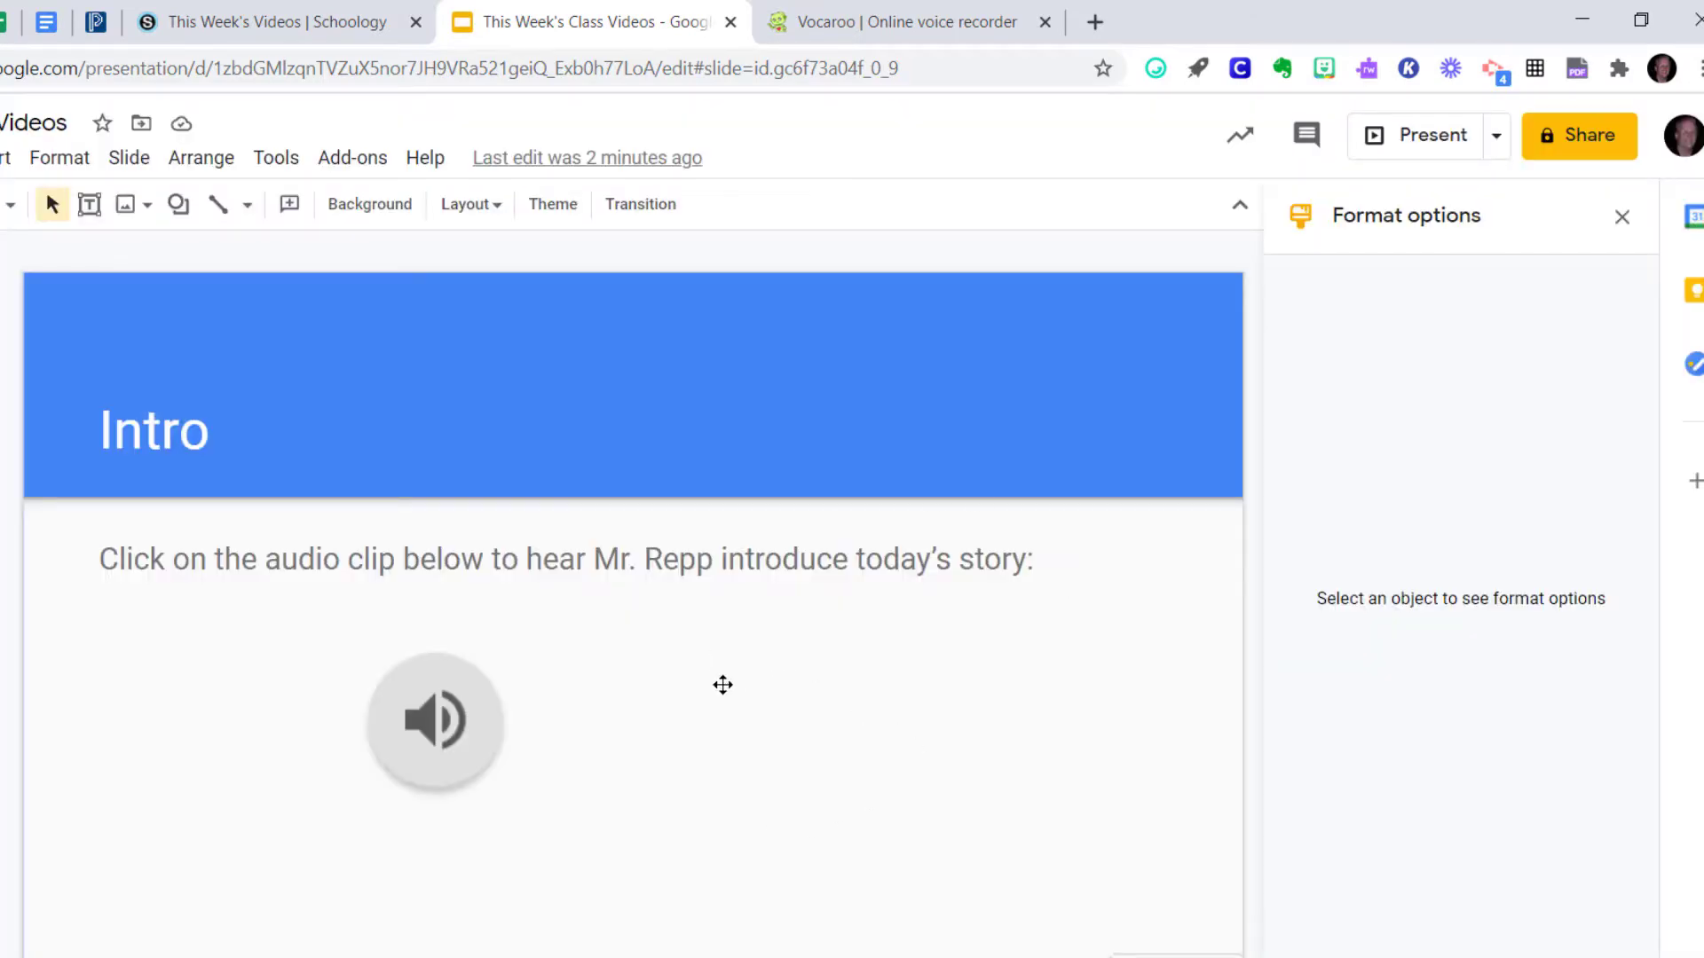
pyautogui.moveTo(444, 717)
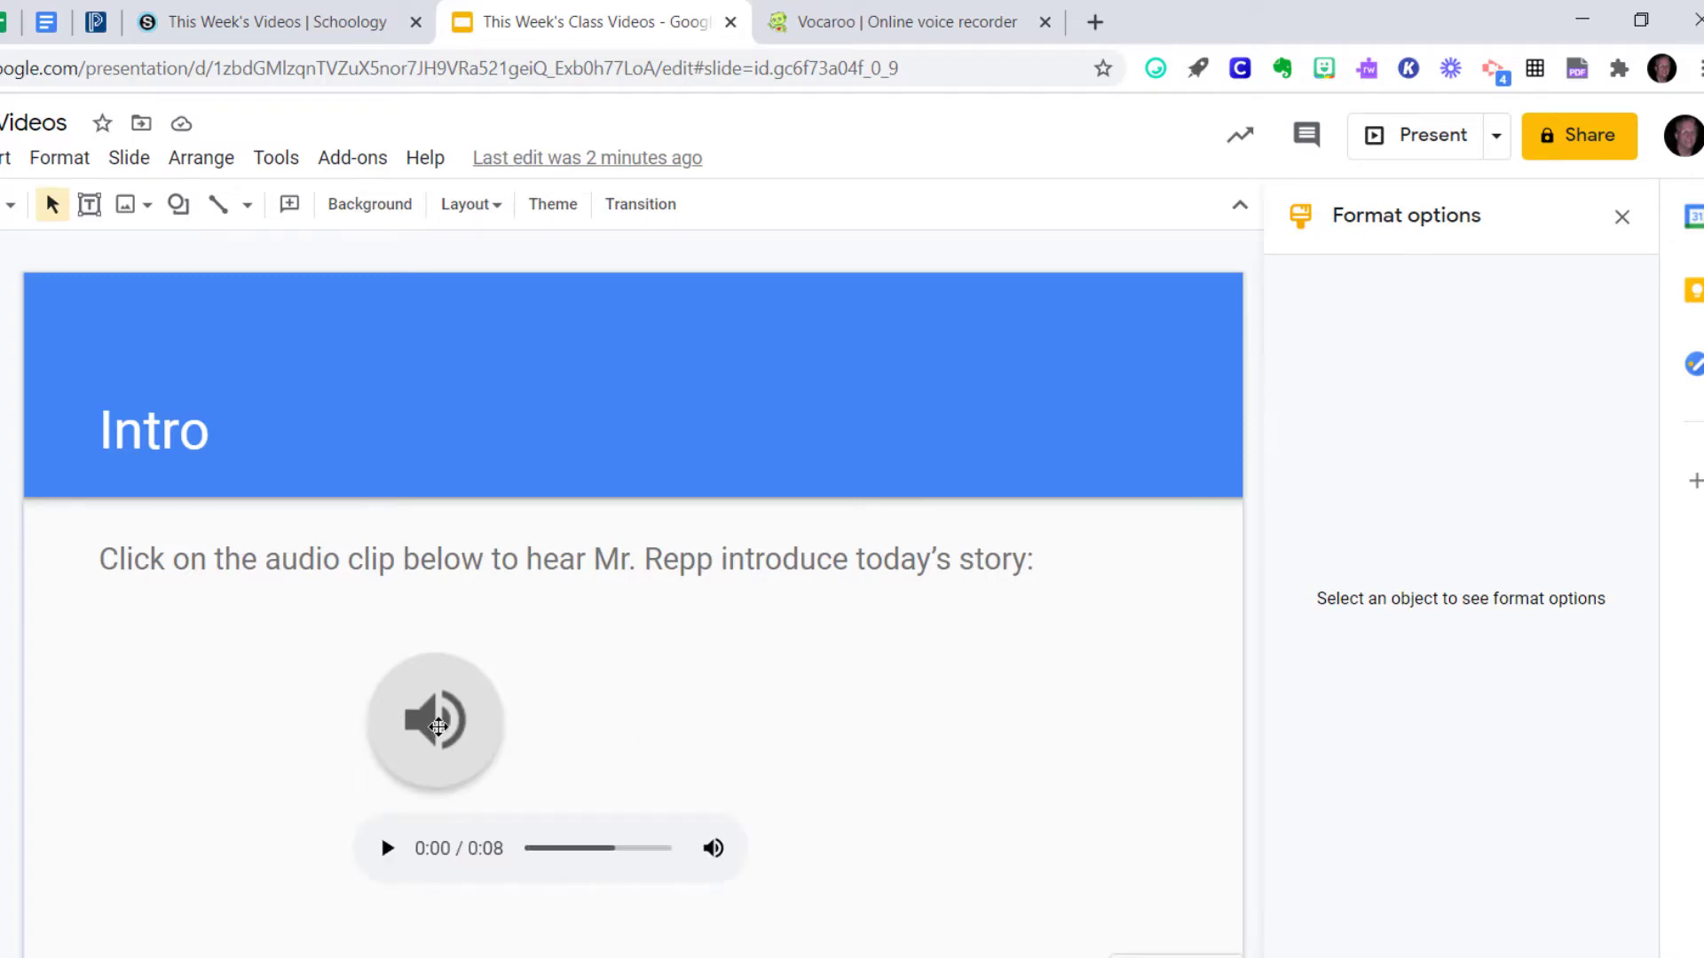
pyautogui.click(5, 21)
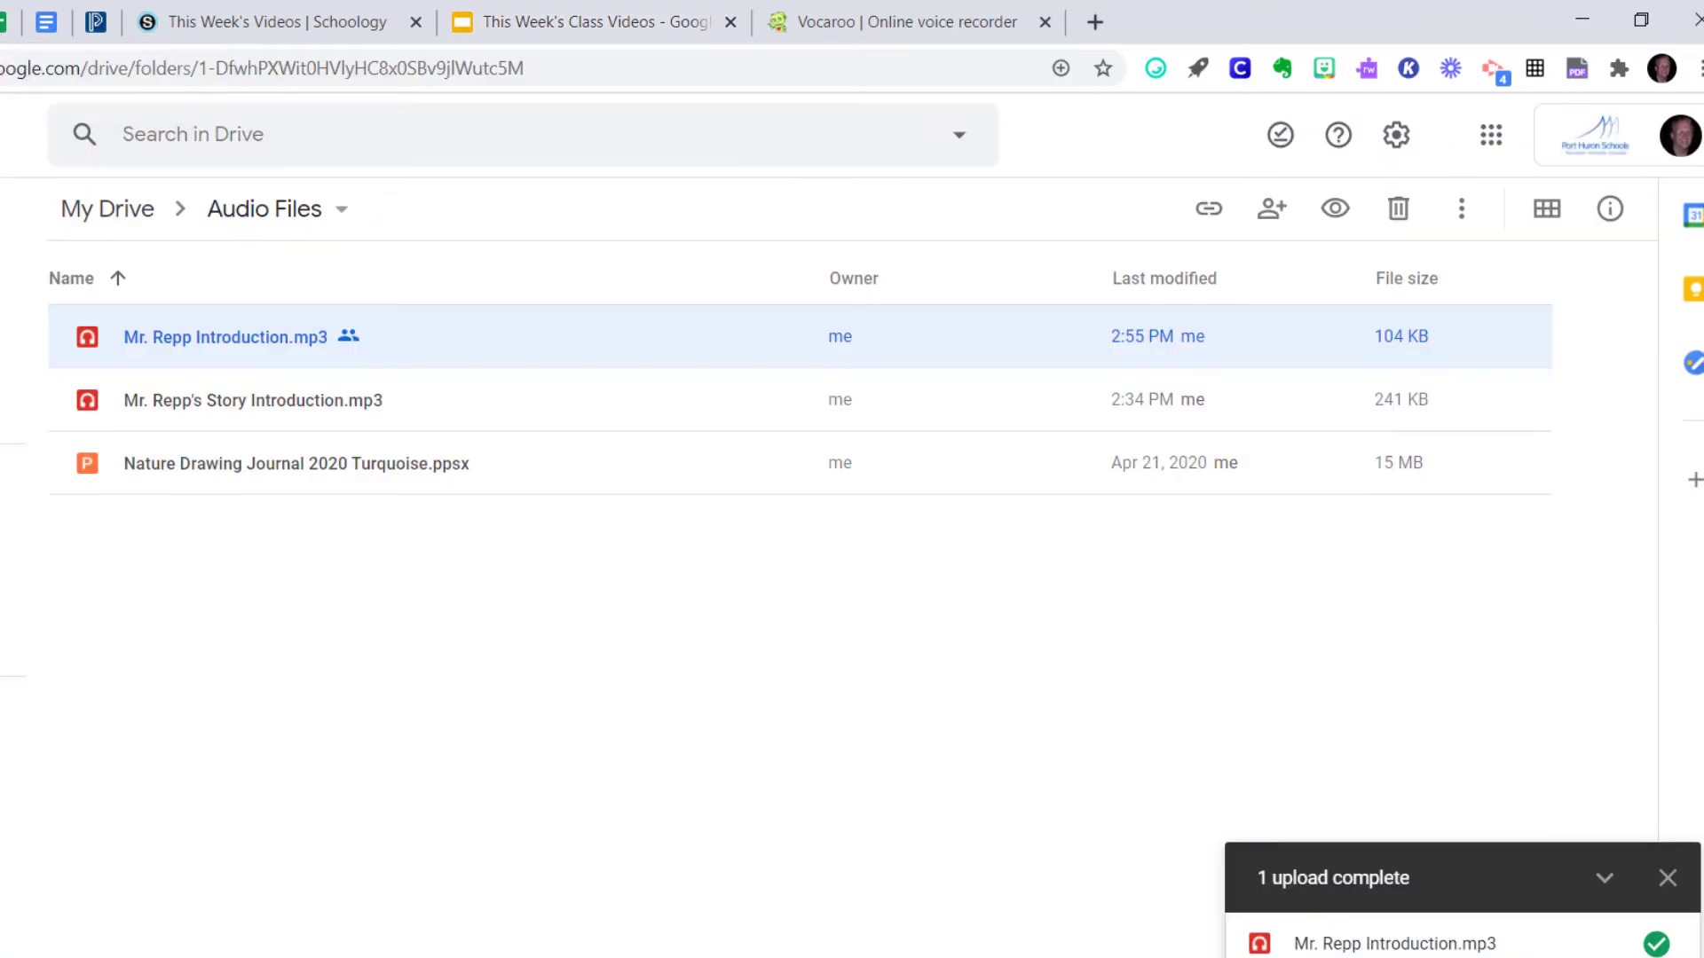
pyautogui.rightClick(291, 335)
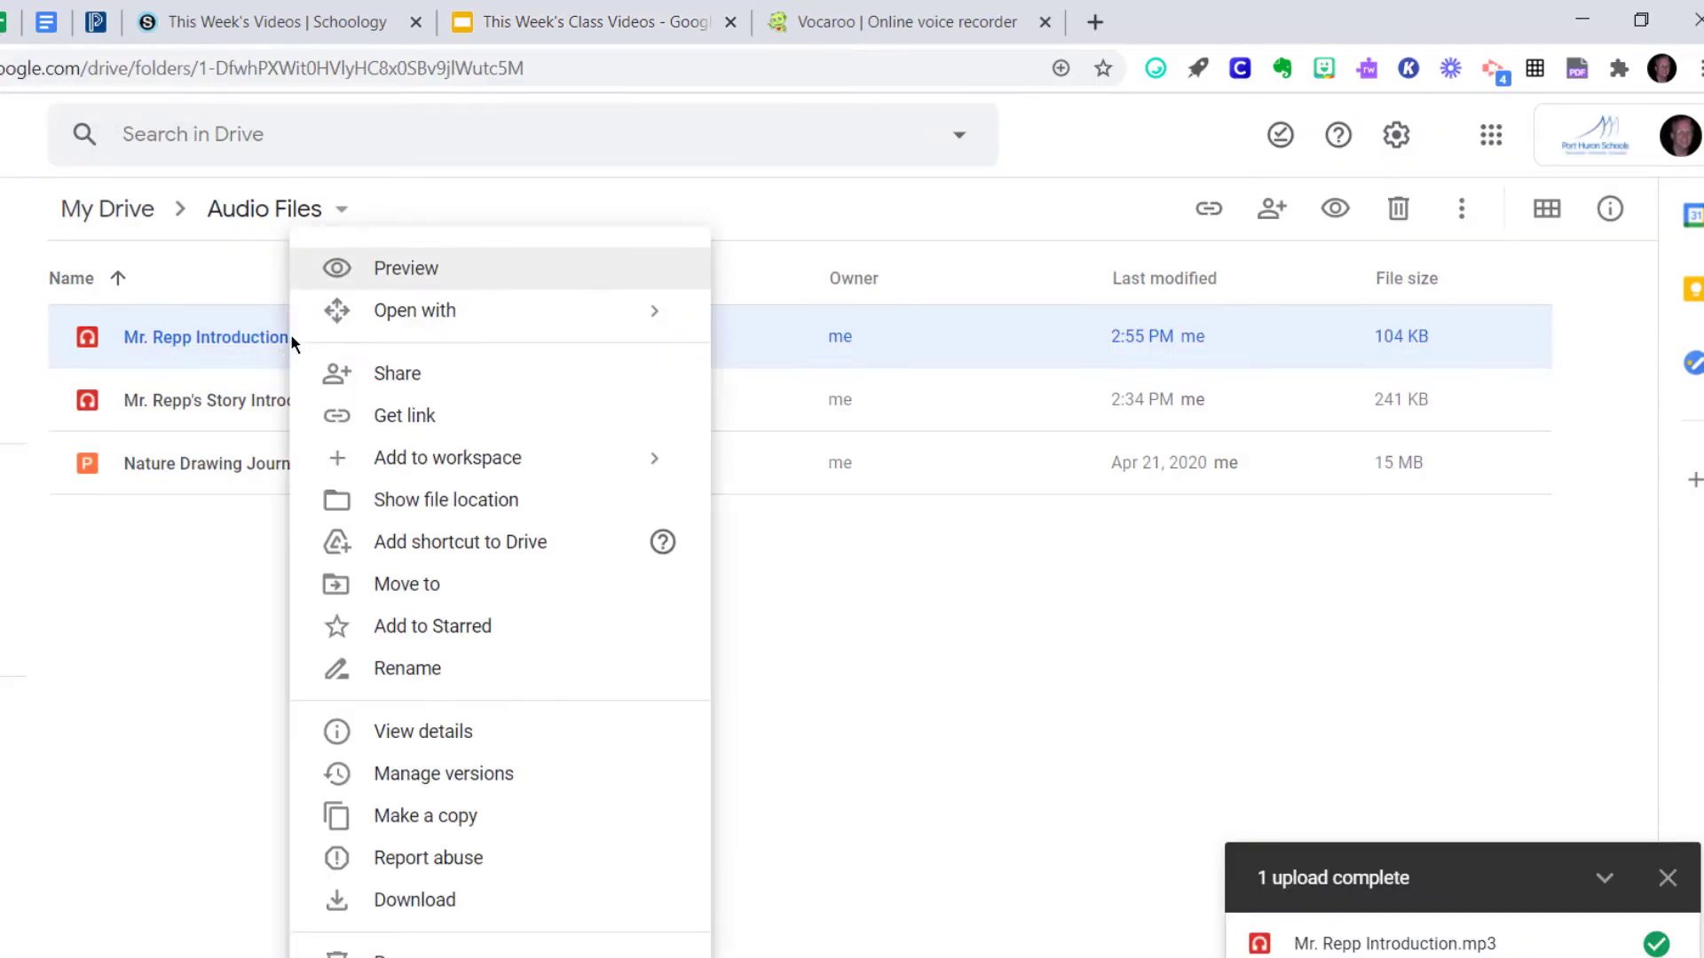
pyautogui.click(250, 618)
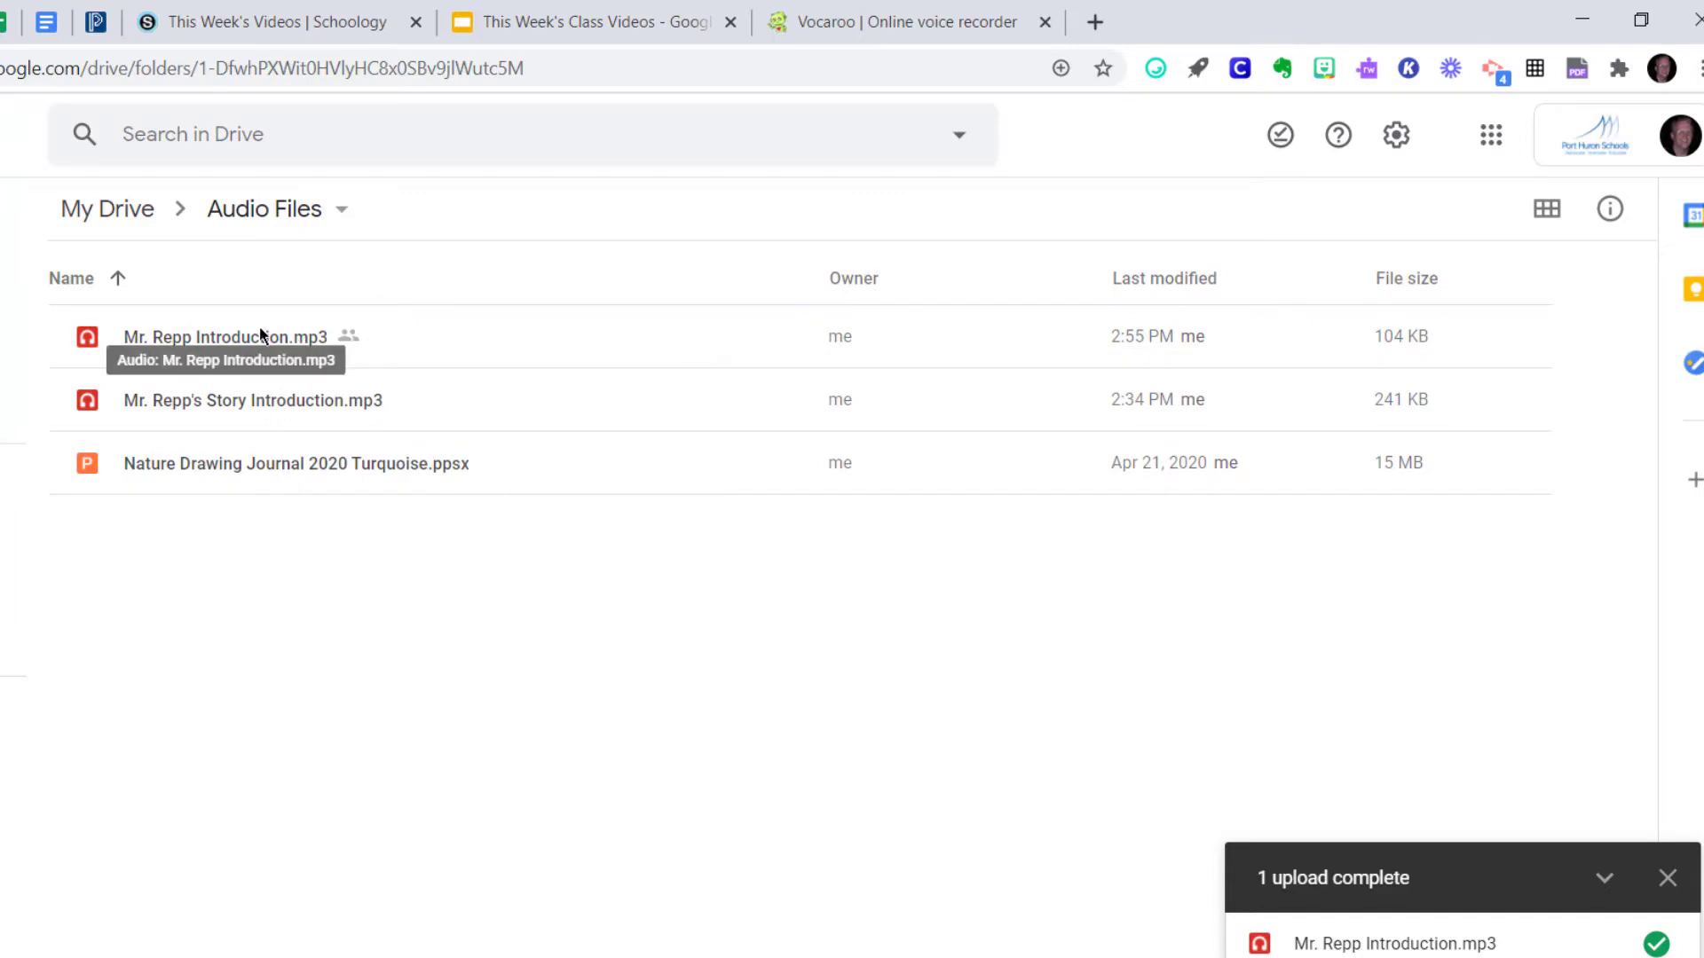
pyautogui.click(525, 20)
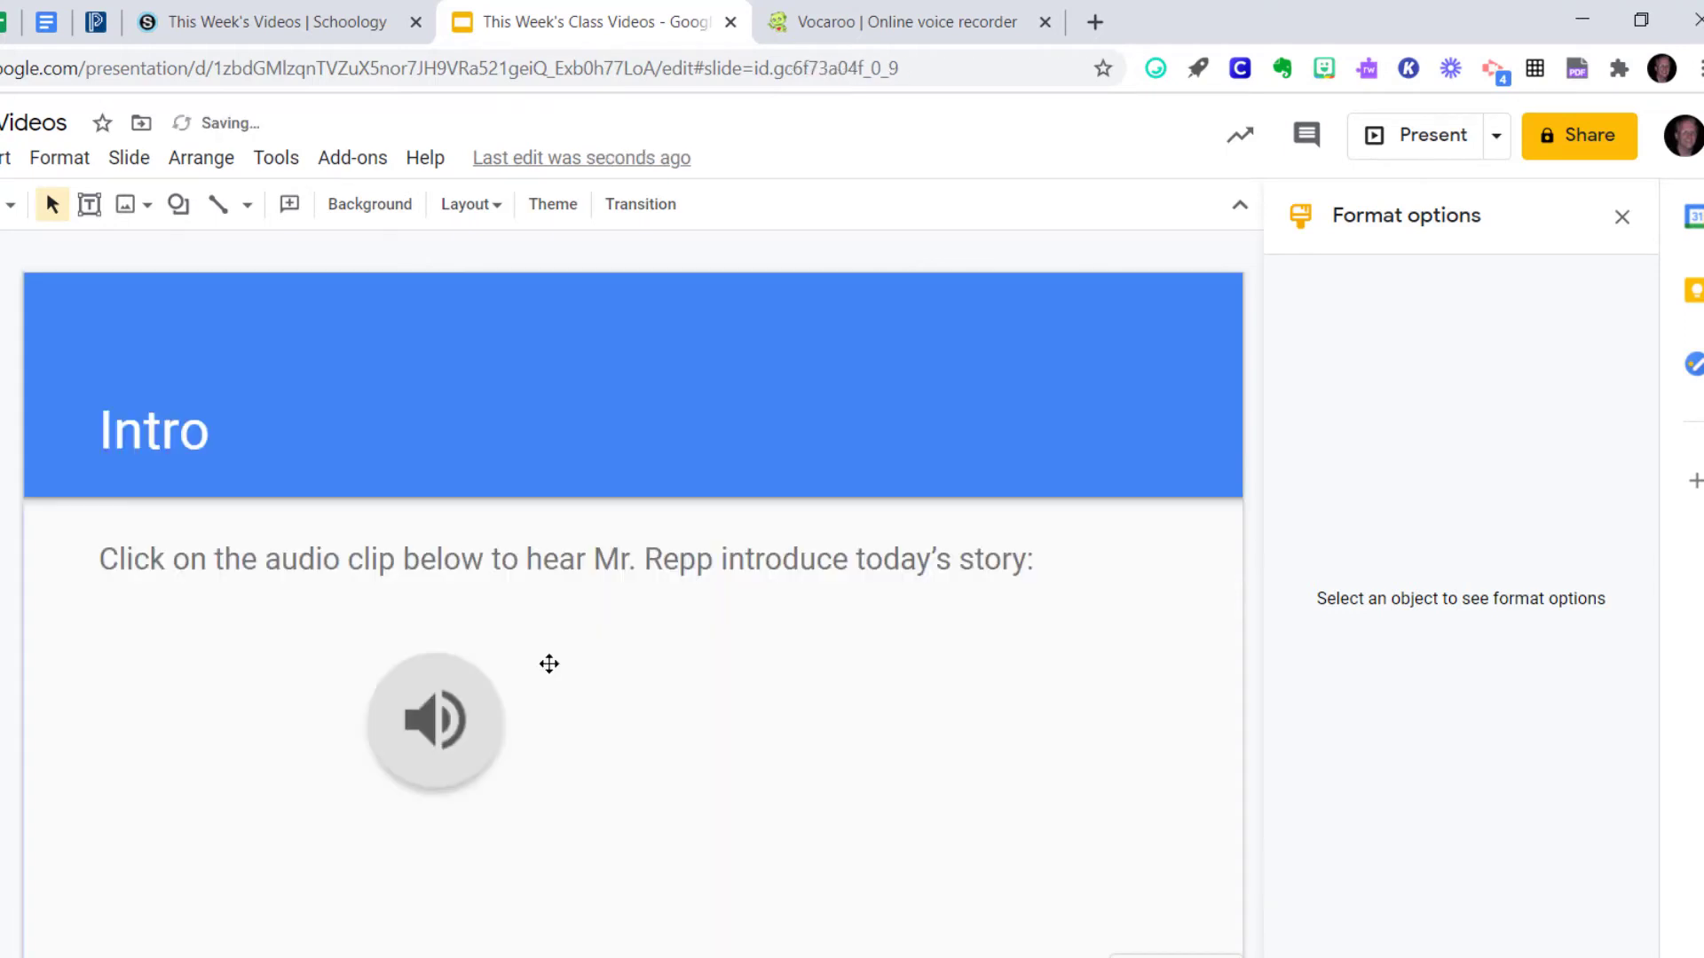
pyautogui.moveTo(461, 719)
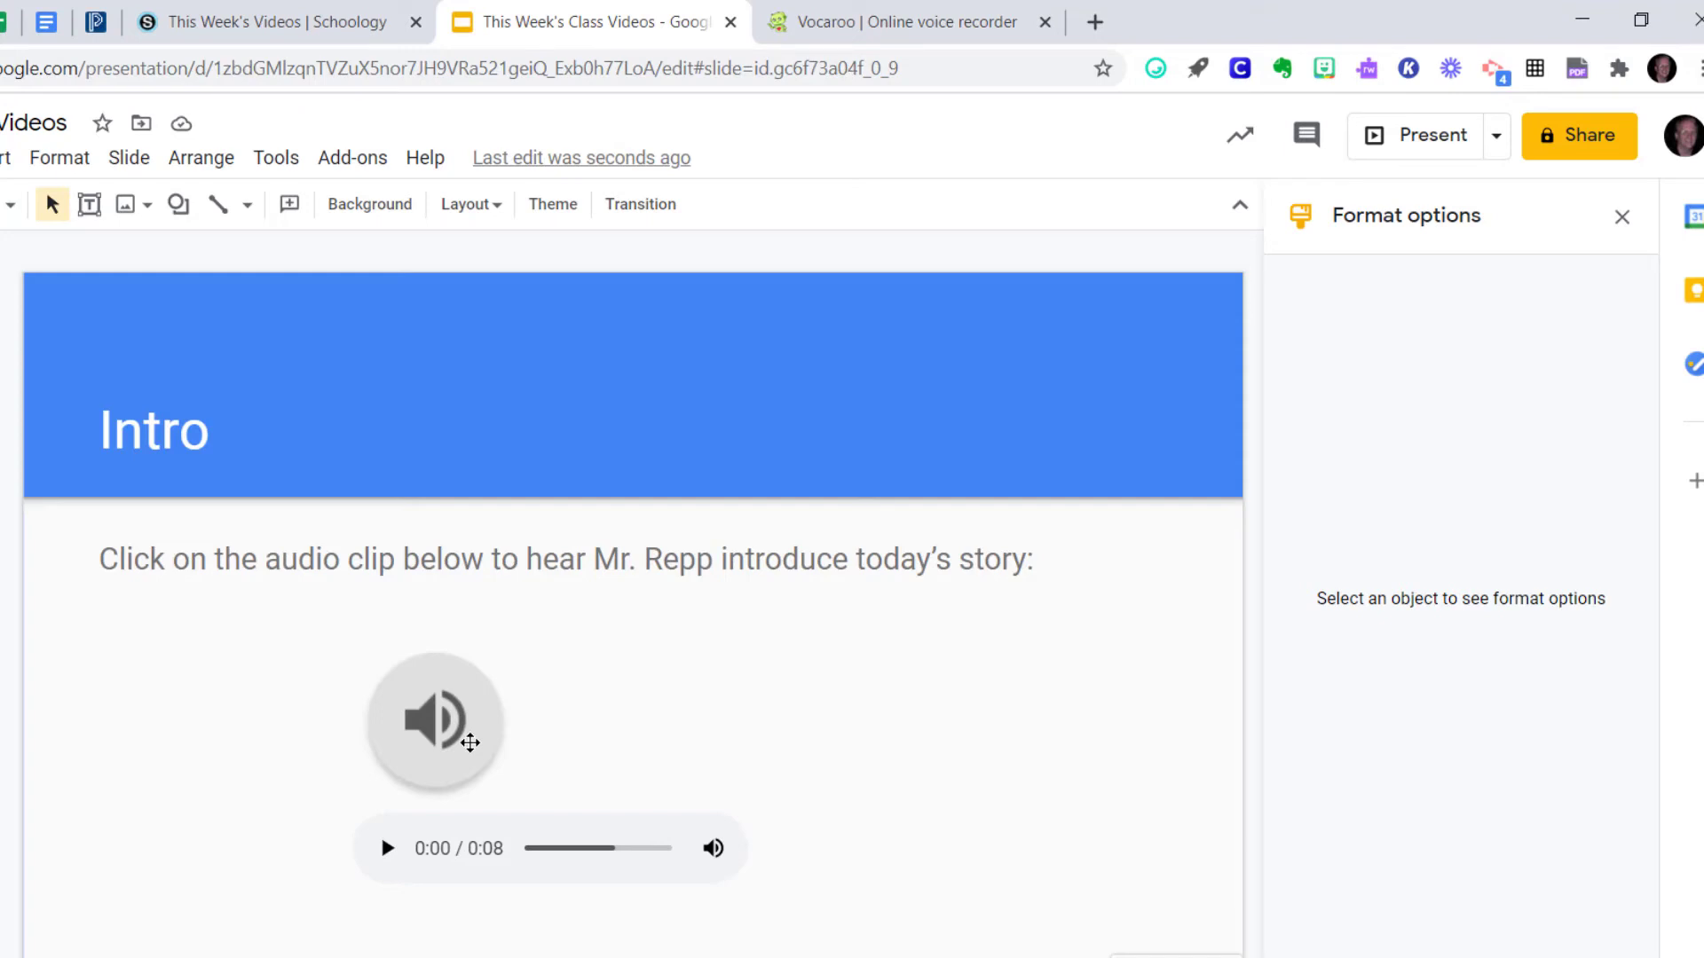
pyautogui.click(532, 735)
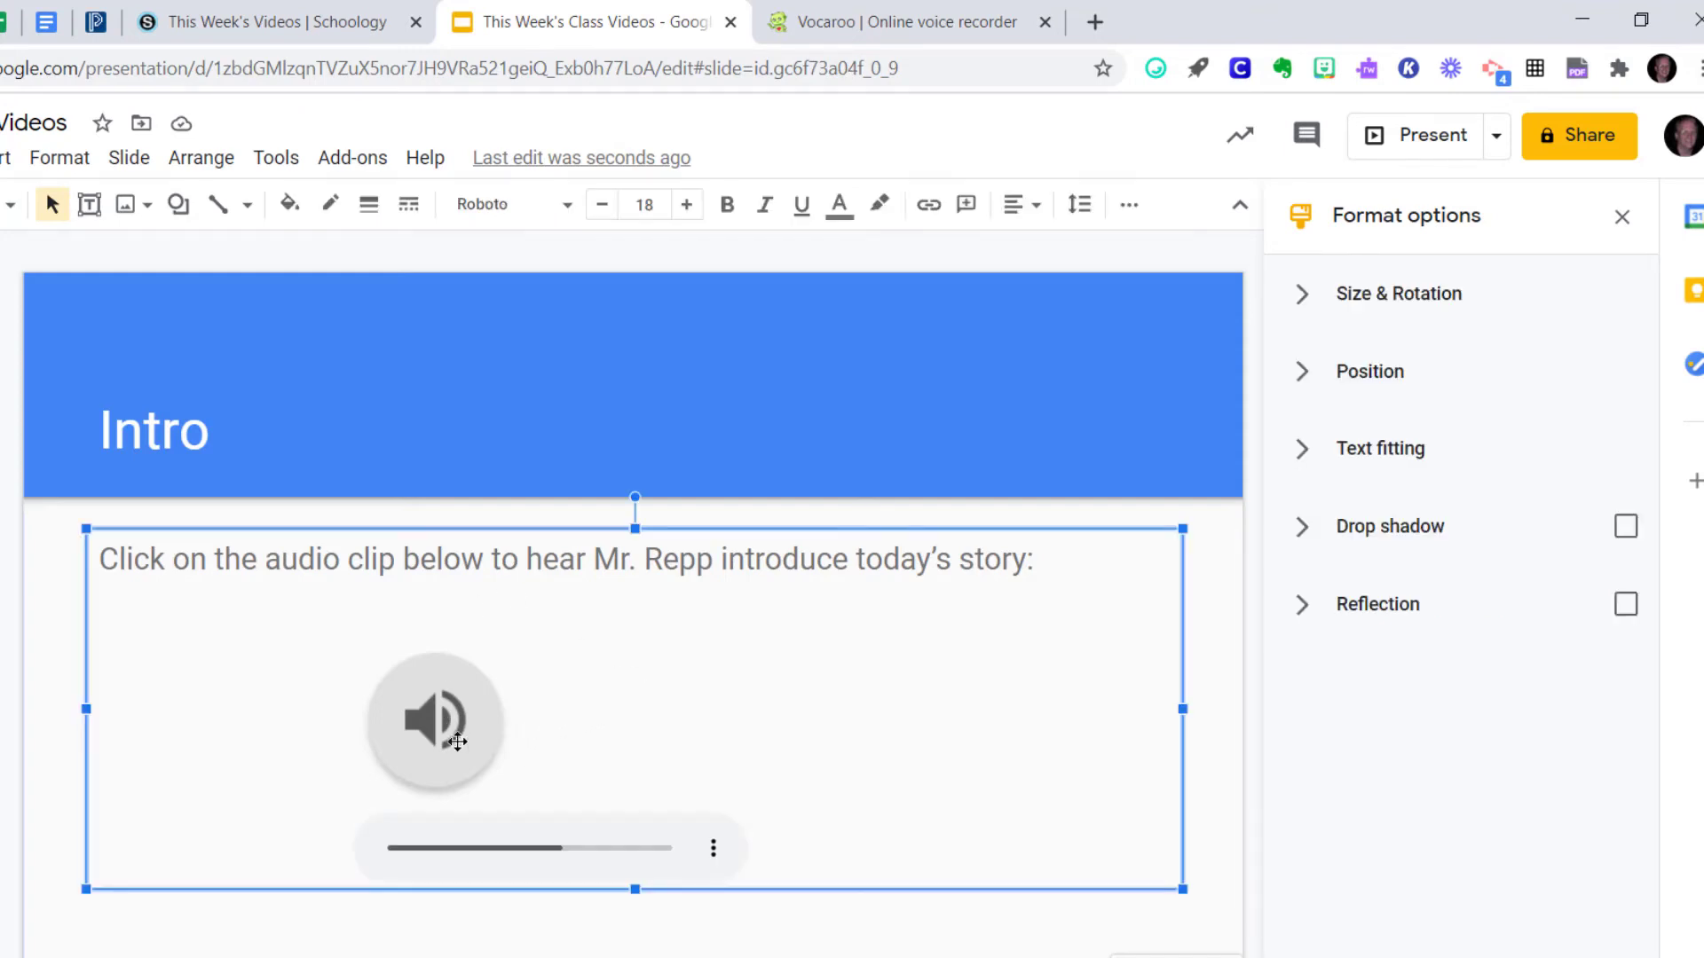
pyautogui.click(812, 417)
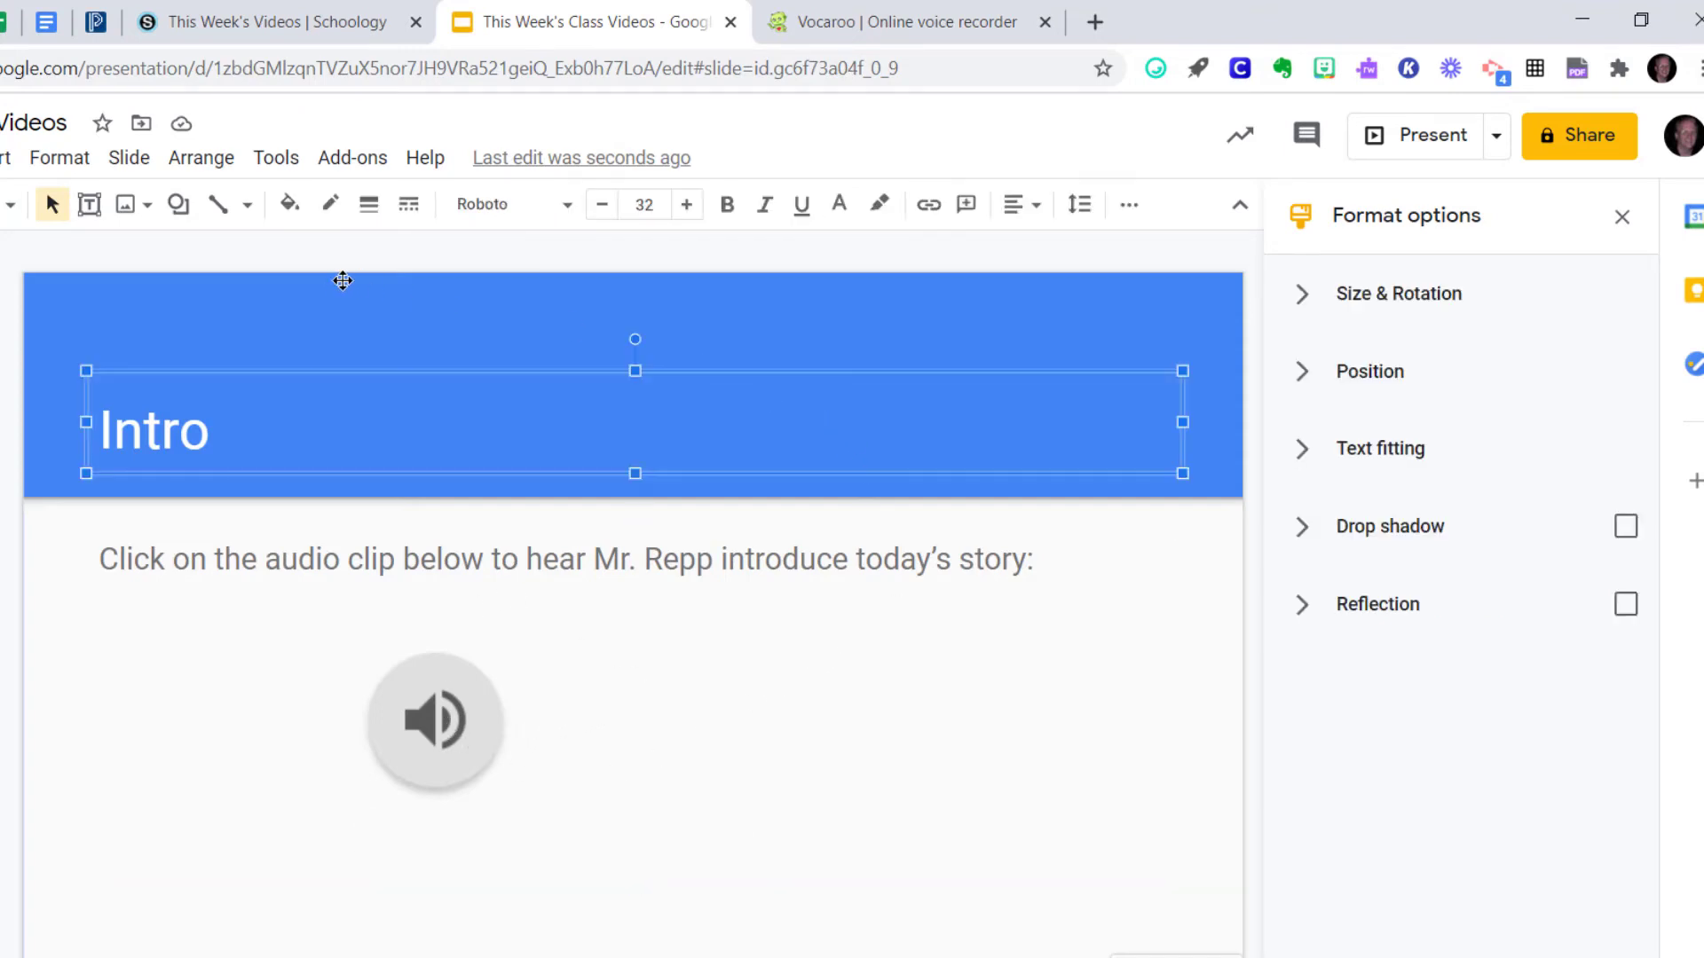